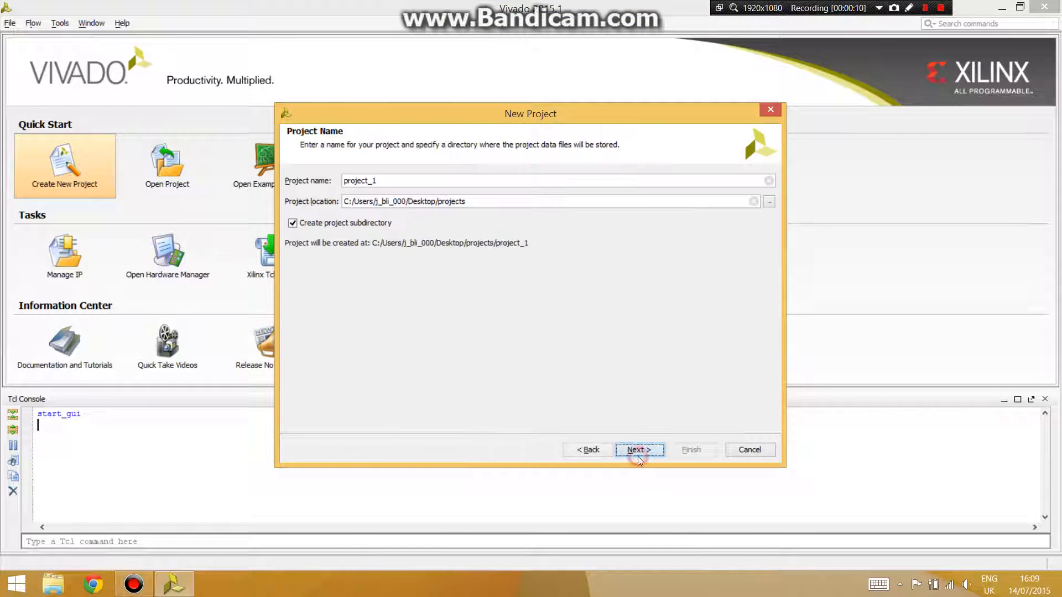
- Name the new project zed_demo1 and continue to the next page
left_click(388, 183)
left_click_drag(387, 181, 301, 170)
type("zed")
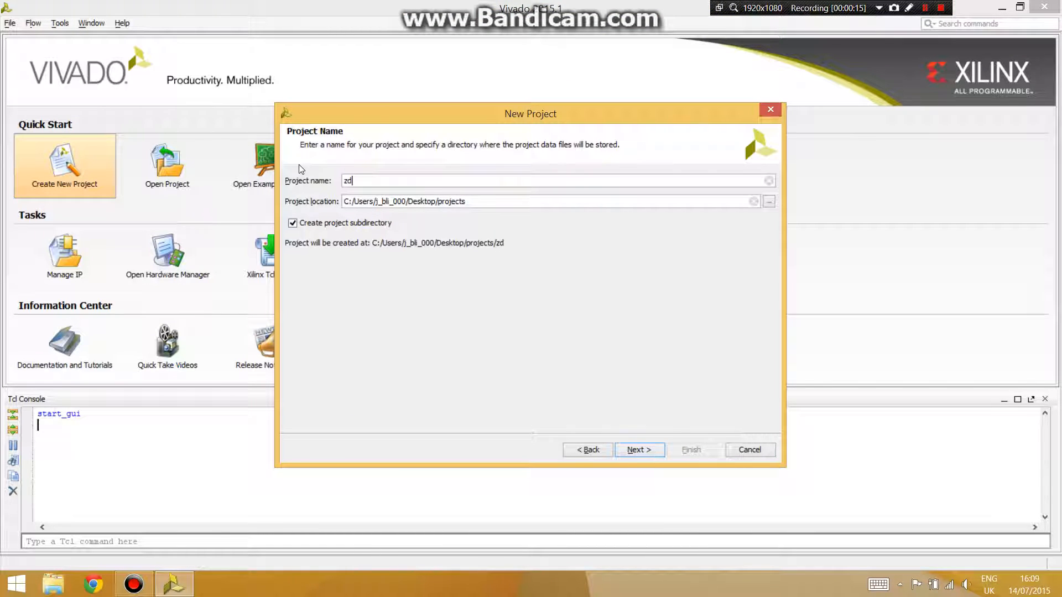
key("BackSpace")
type("ed_demo1")
left_click(637, 451)
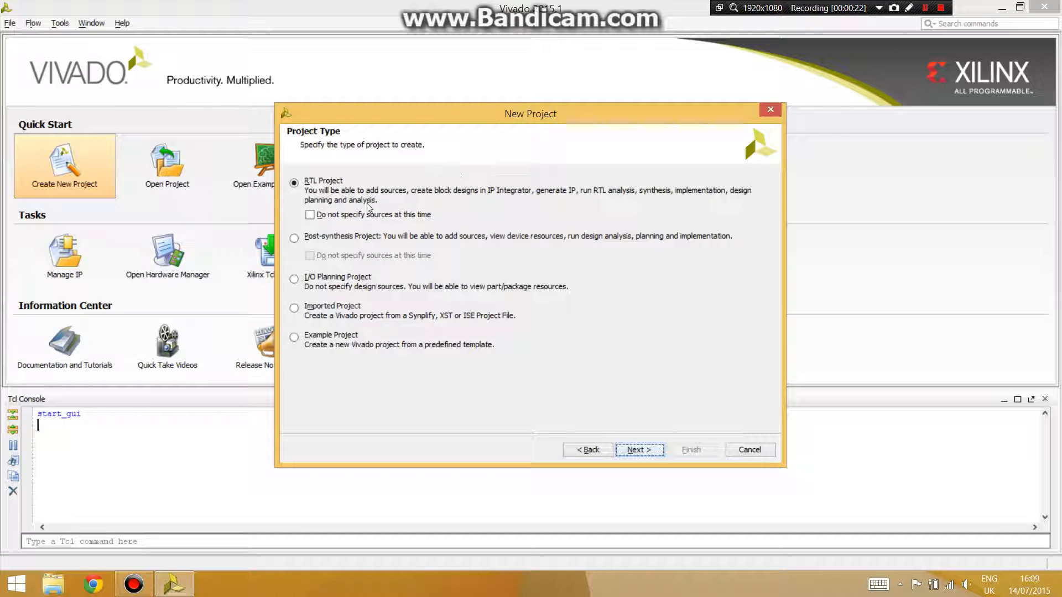
- Keep the RTL Project type and skip the sources, existing IP and constraints pages
left_click(637, 451)
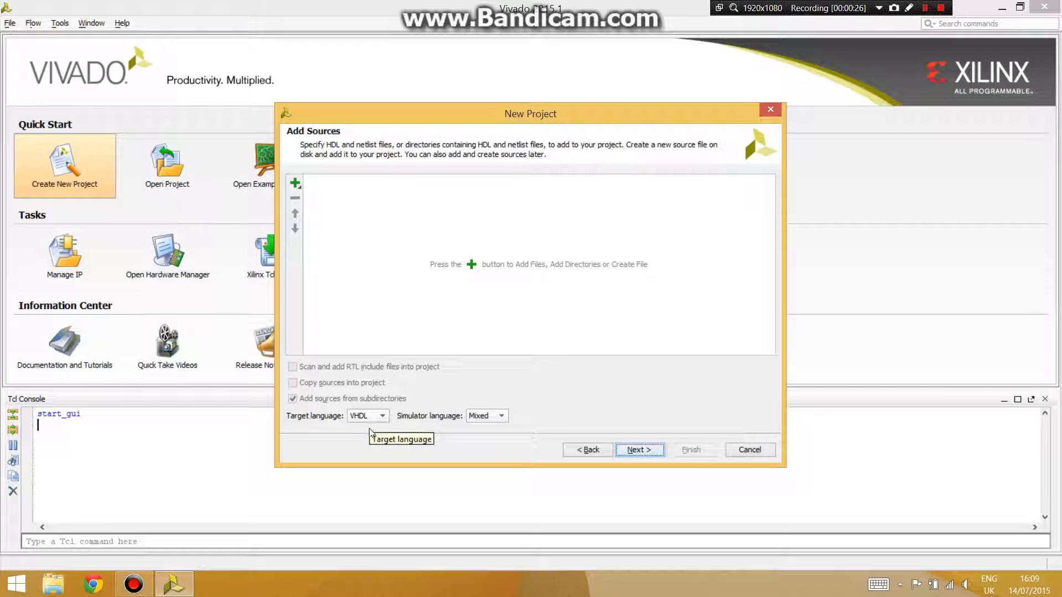
left_click(642, 455)
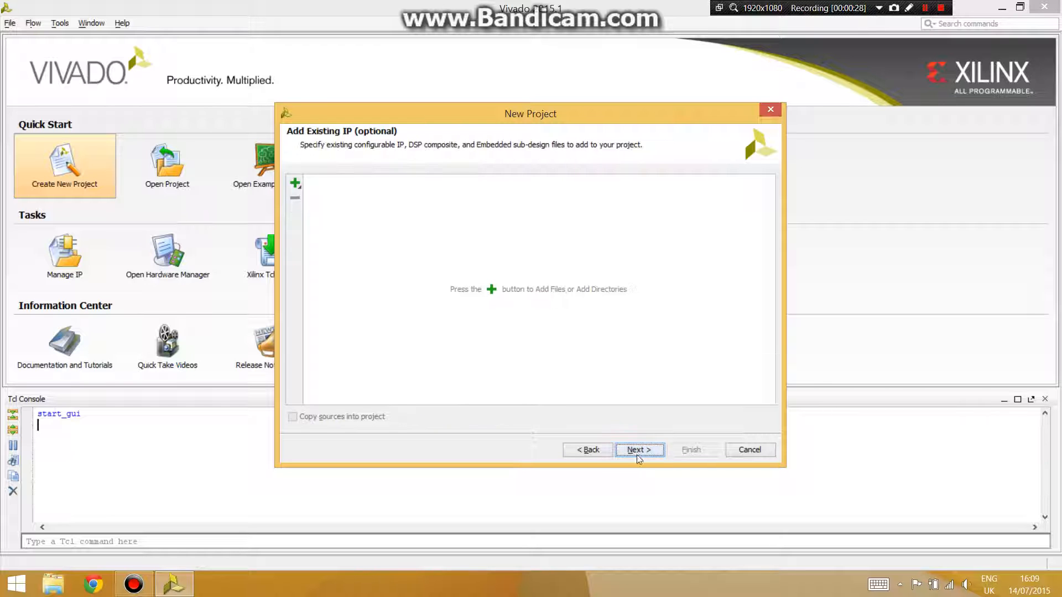
left_click(633, 454)
left_click(630, 454)
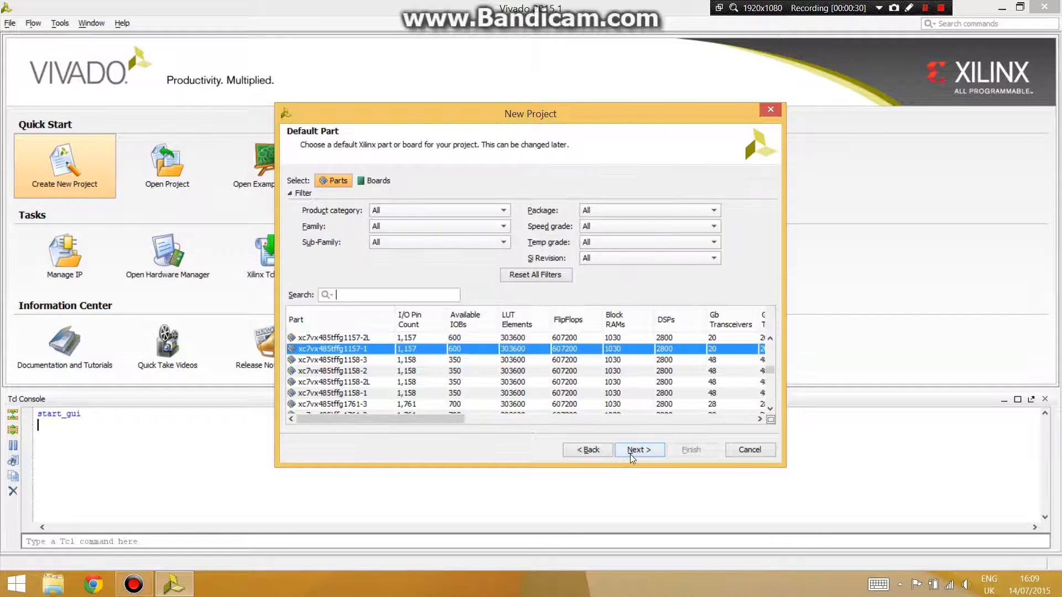
- Choose the ZedBoard Zynq Evaluation and Development Kit board as the default part and finish creating the project
left_click(378, 180)
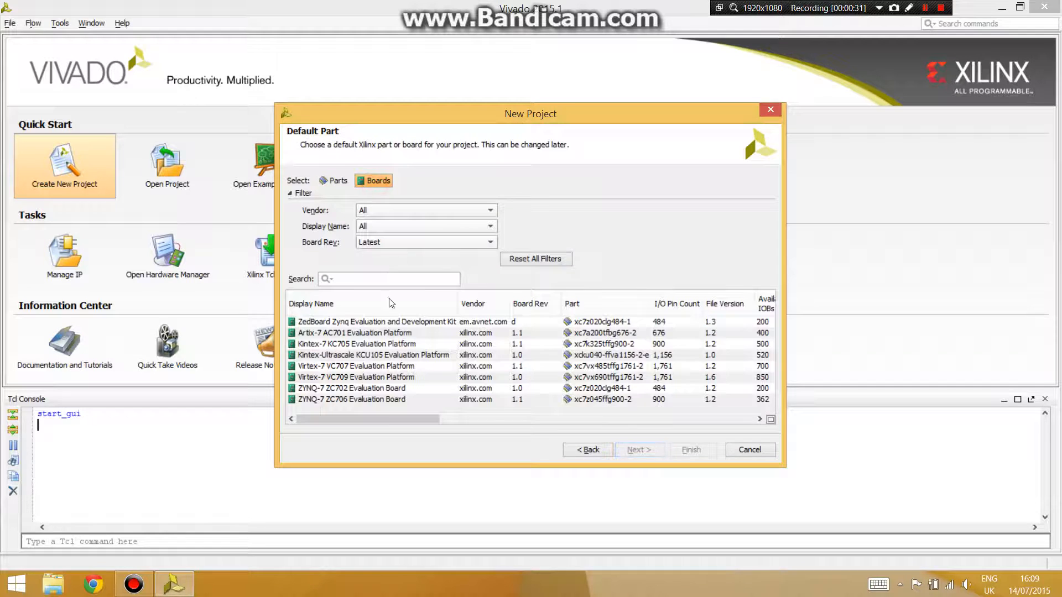
left_click(351, 322)
left_click(638, 451)
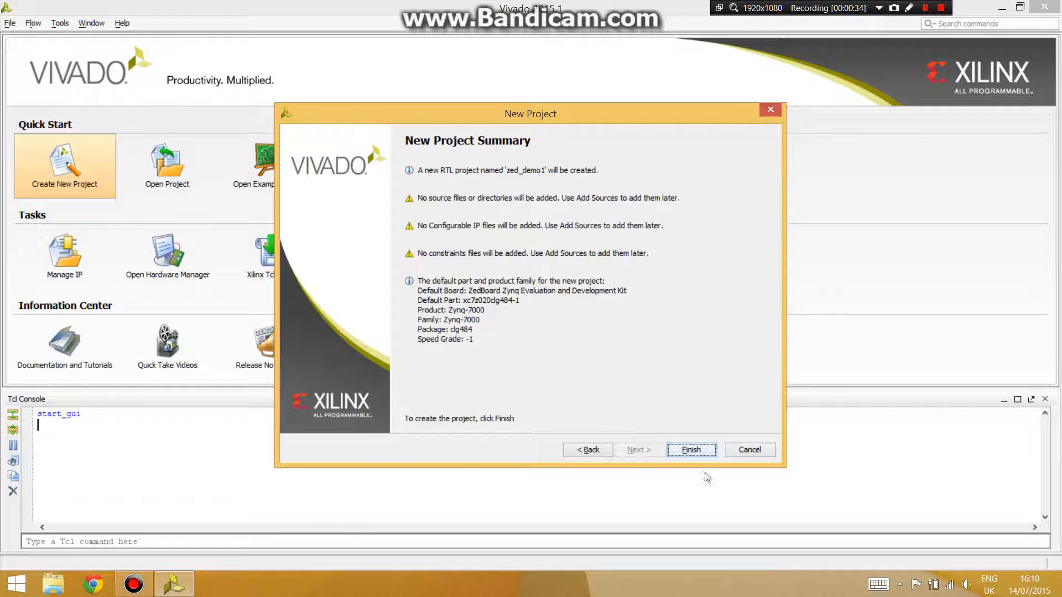
left_click(698, 449)
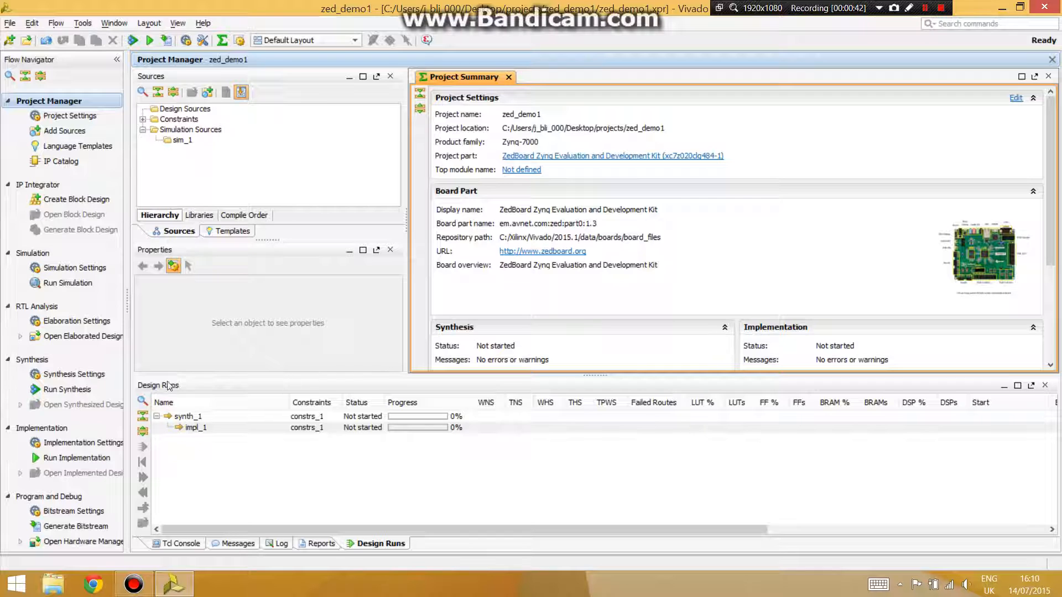
- Create a block design named system
left_click(54, 205)
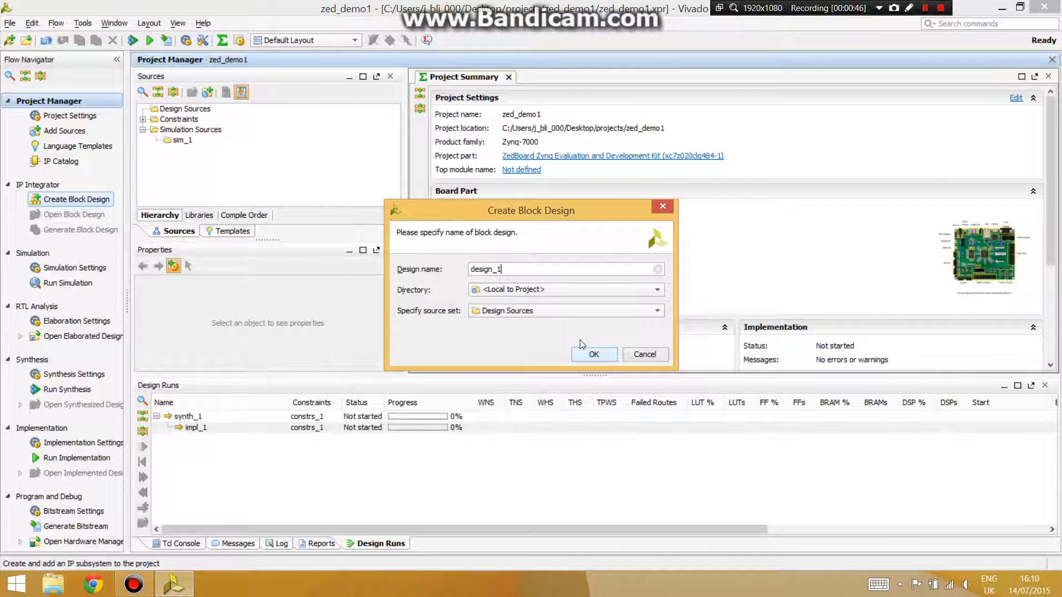
left_click_drag(512, 269, 470, 269)
type("system")
left_click(600, 358)
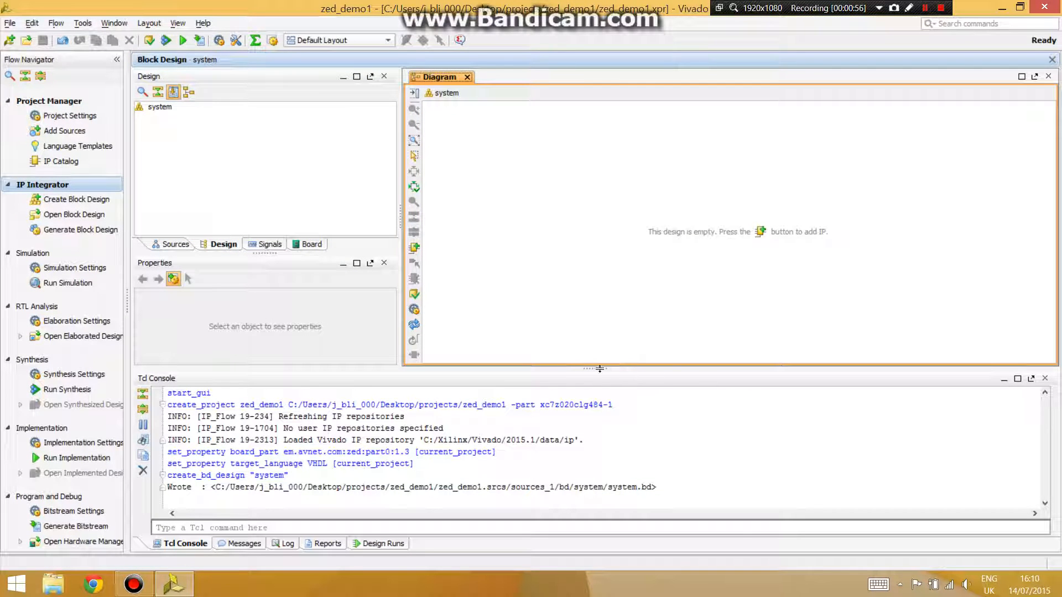
- Add the ZYNQ7 Processing System IP to the block diagram
left_click_drag(599, 369, 599, 454)
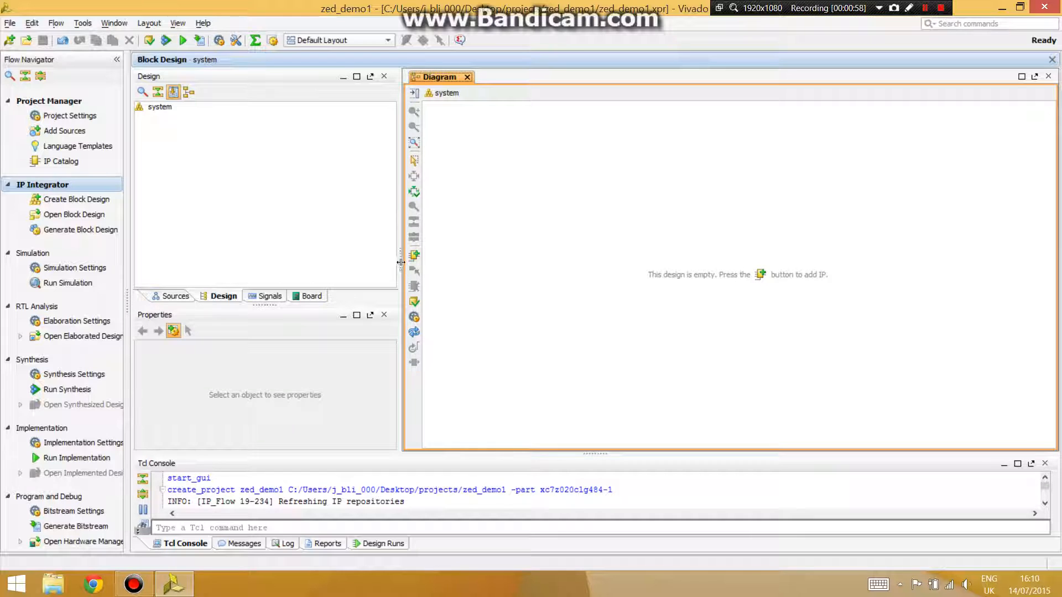
left_click_drag(400, 263, 359, 259)
left_click(372, 255)
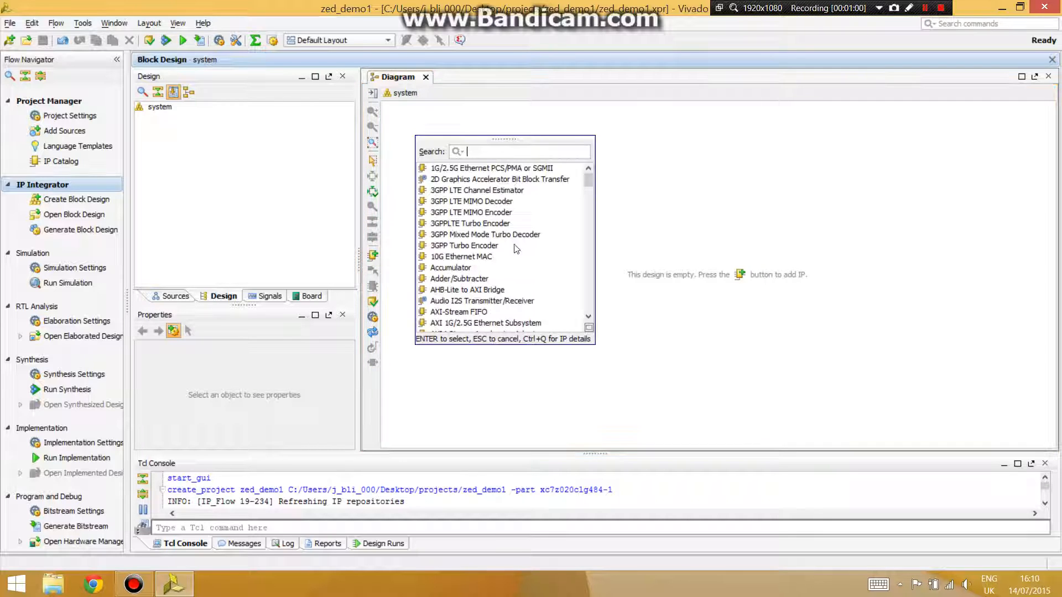
type("zynq")
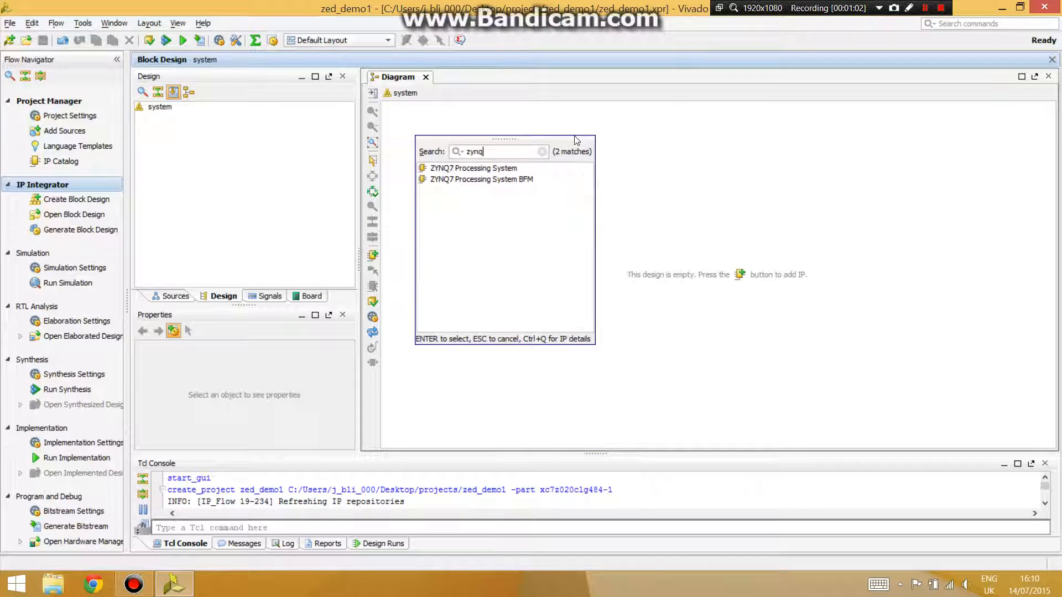
double_click(511, 169)
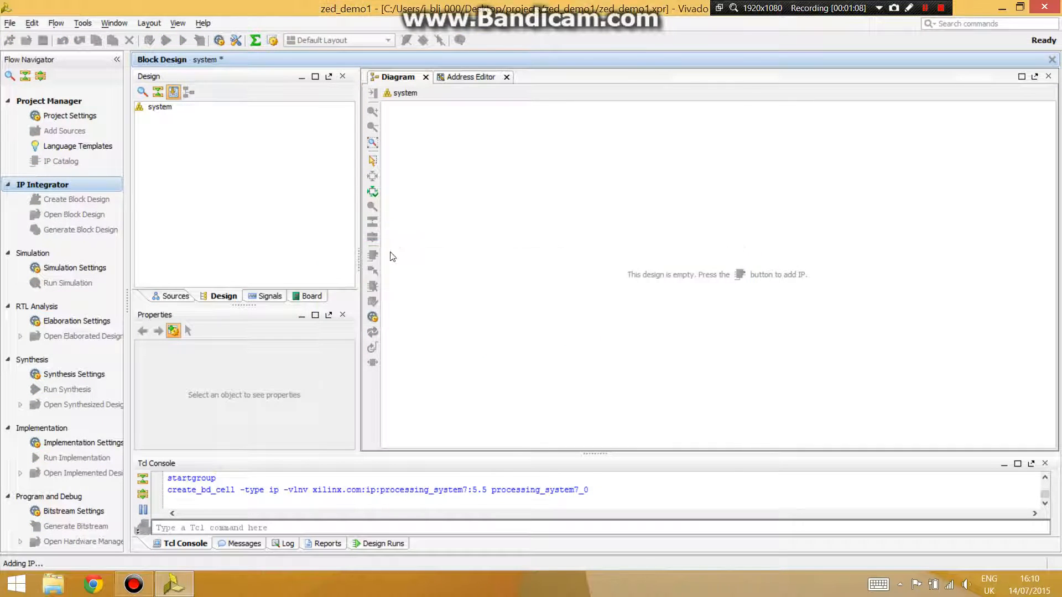
- Run block automation on the ZYNQ7 processing system
left_click(534, 109)
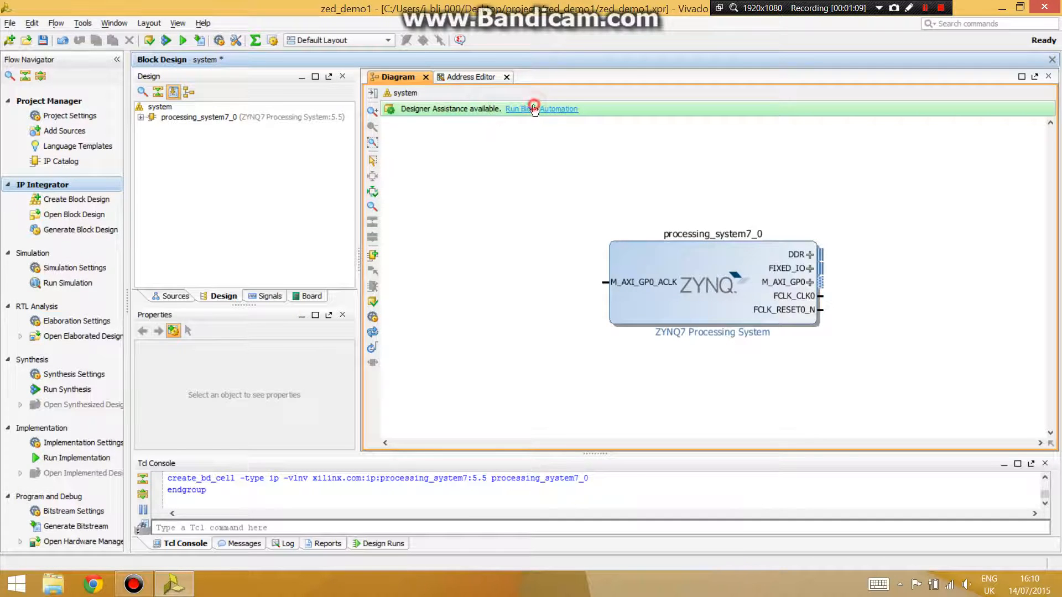
left_click(751, 461)
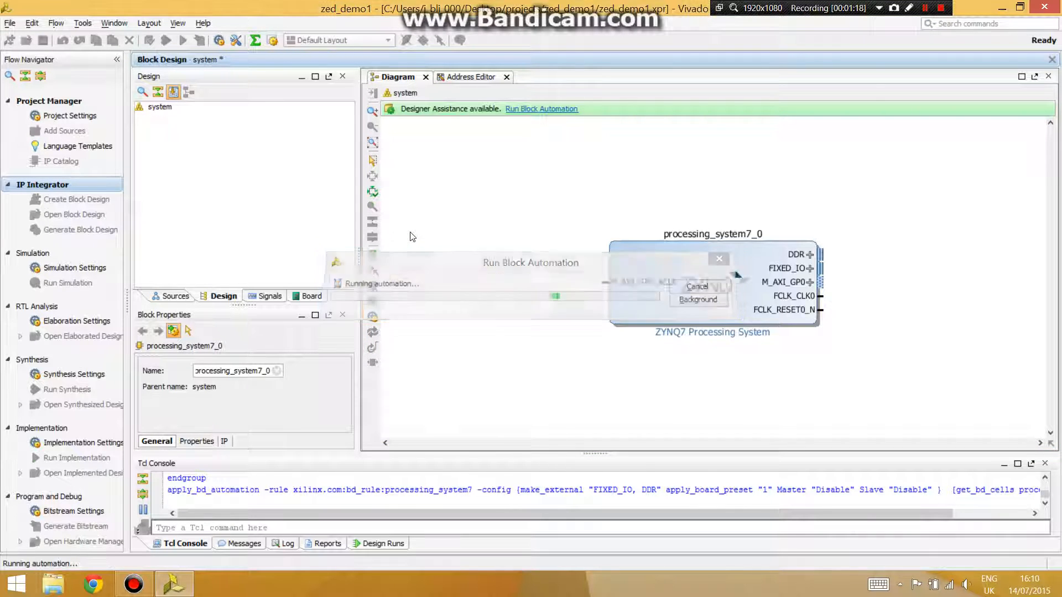
- Add the AXI GPIO IP to the block diagram
left_click(372, 255)
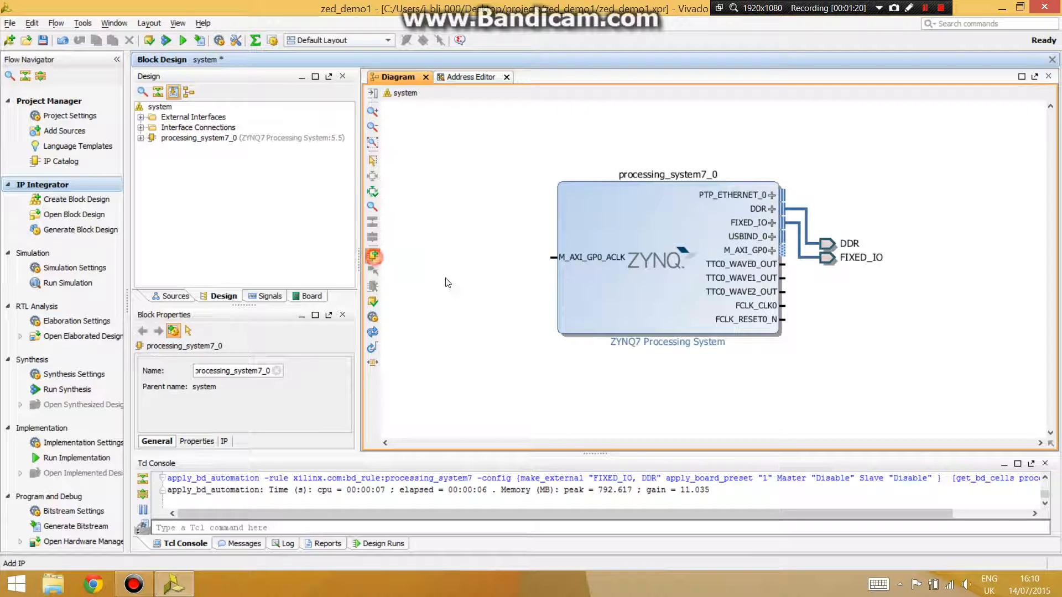
type("axi")
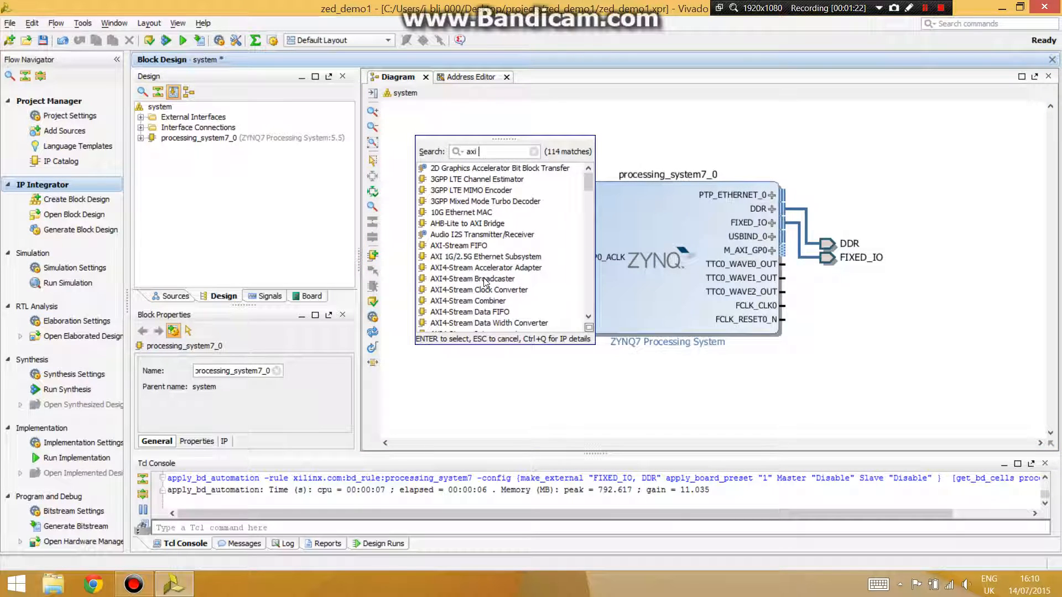
type(" gpio")
key("Return")
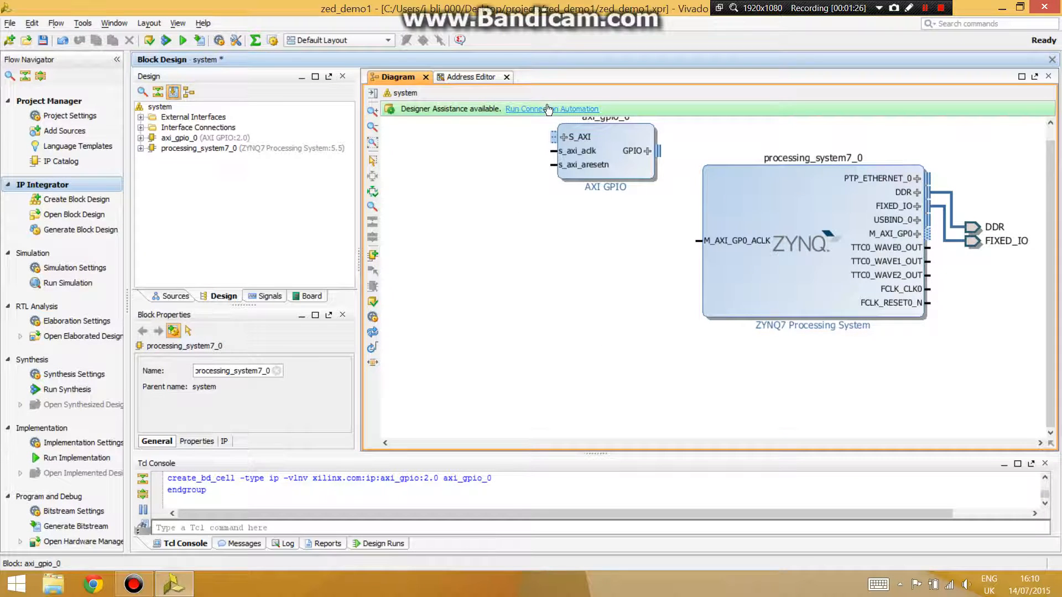
- Re-customize the AXI GPIO block to enable dual channel
left_click(548, 110)
left_click(821, 105)
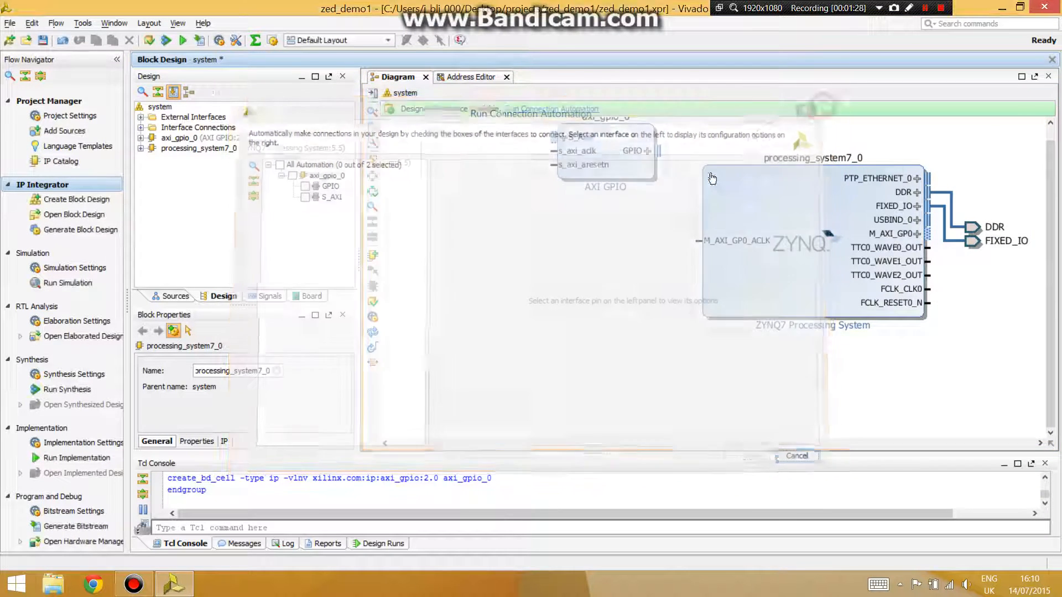
left_click(611, 176)
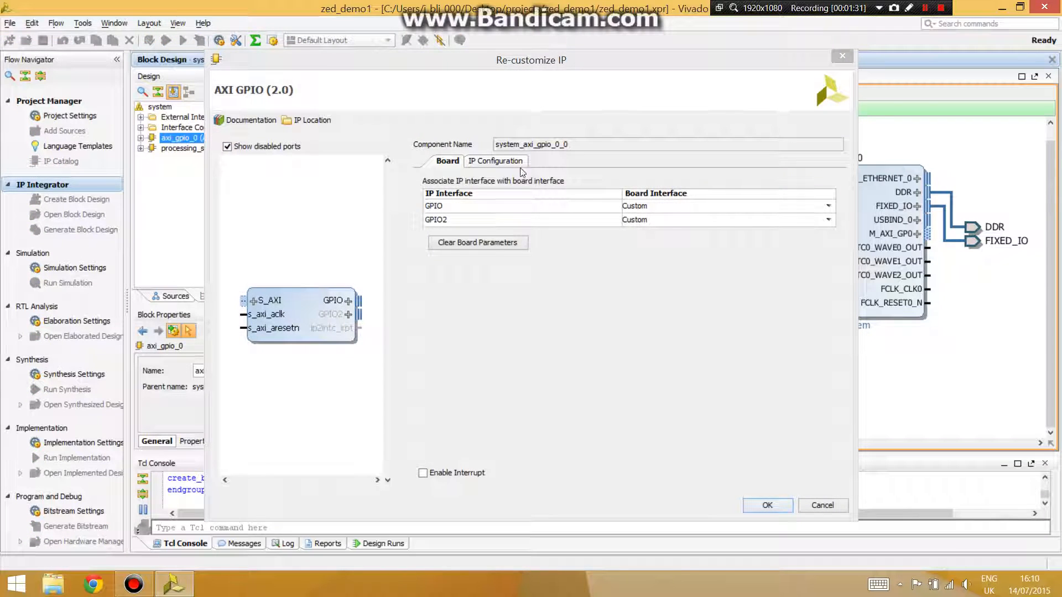
left_click(501, 161)
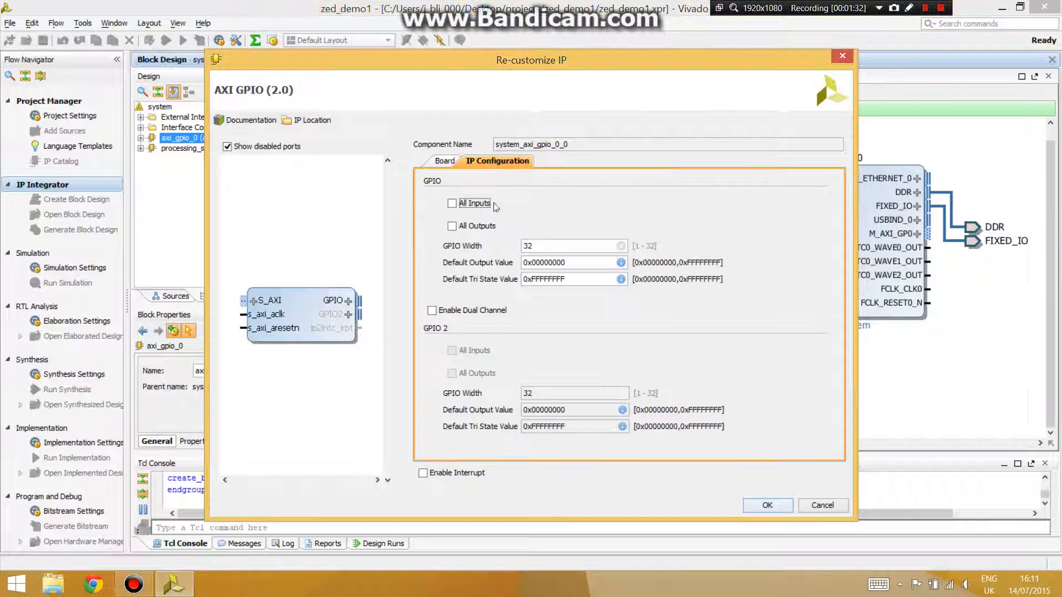
left_click(462, 311)
left_click(779, 506)
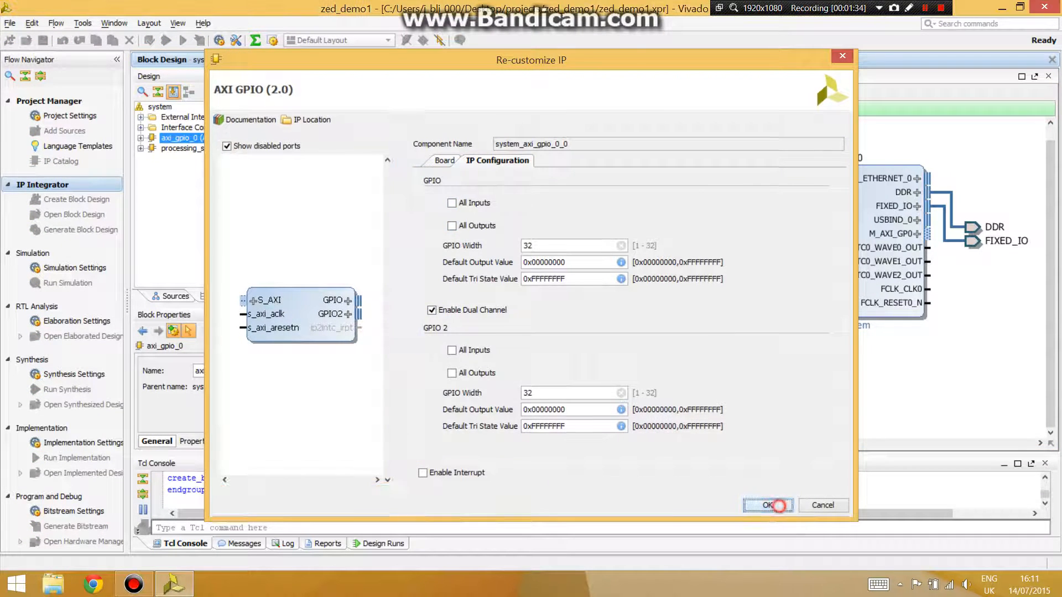
- Run connection automation for the AXI GPIO's S_AXI interface only
left_click(553, 108)
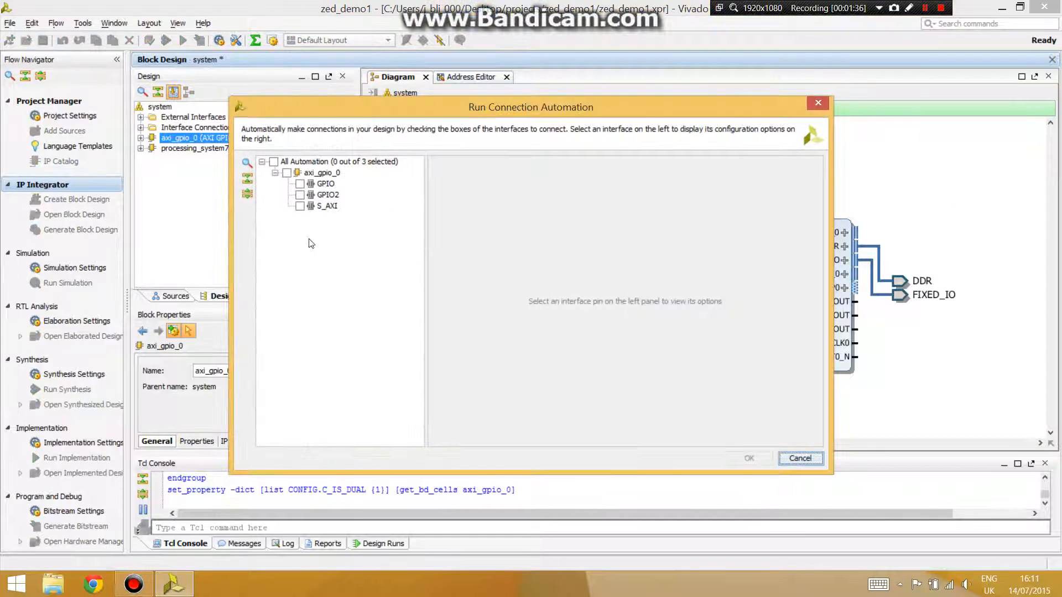
left_click(299, 207)
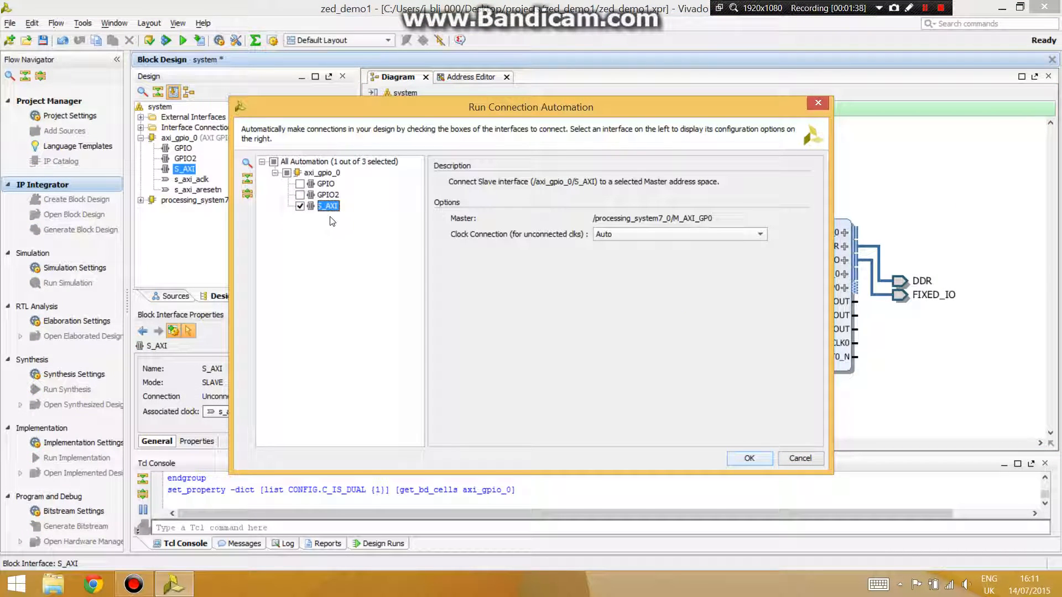
left_click(755, 459)
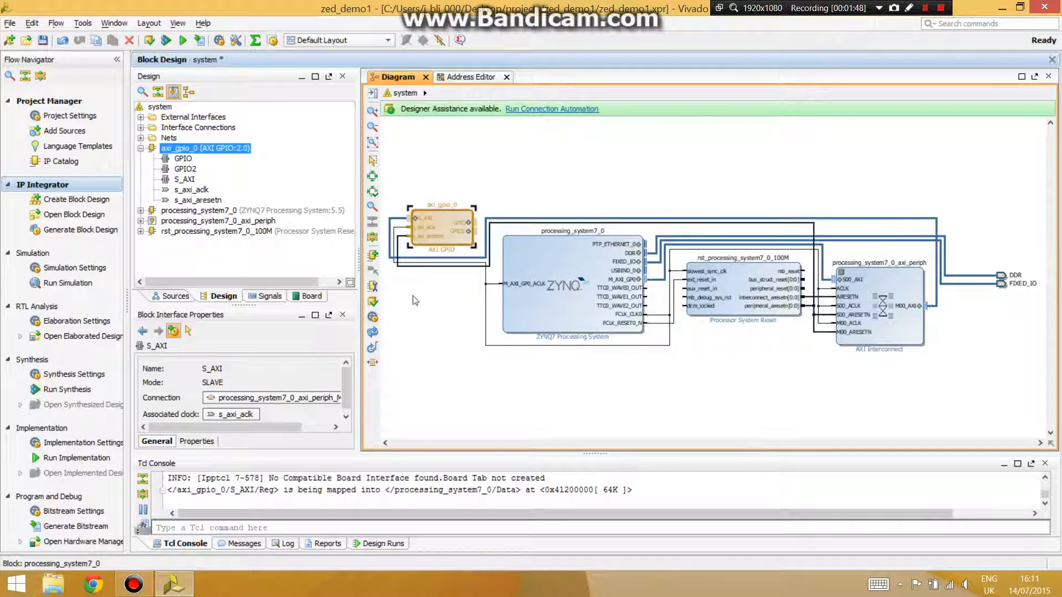
- Regenerate the block diagram layout
left_click(372, 334)
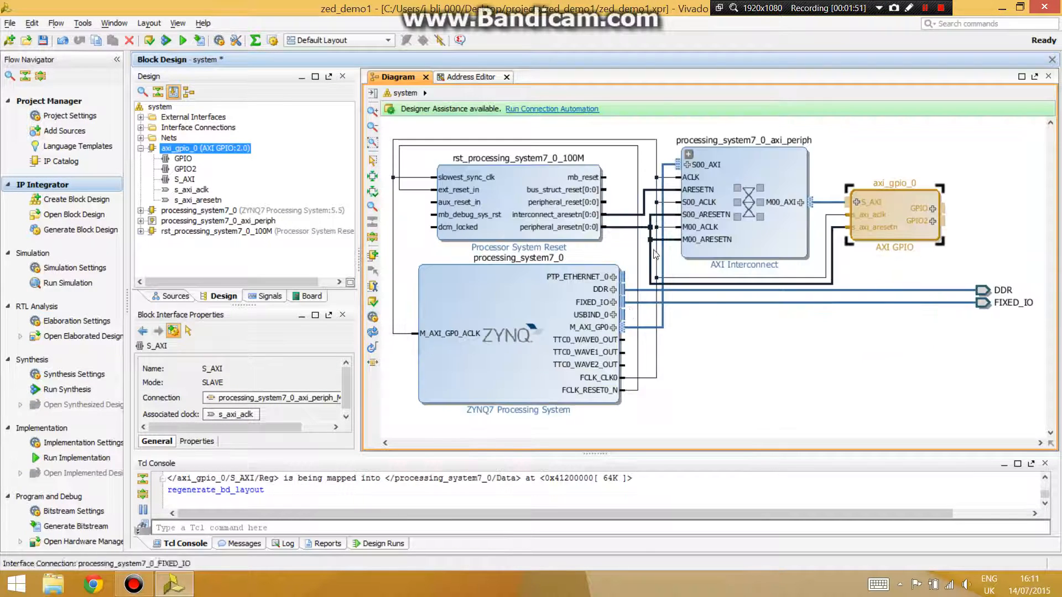
left_click_drag(549, 223, 551, 224)
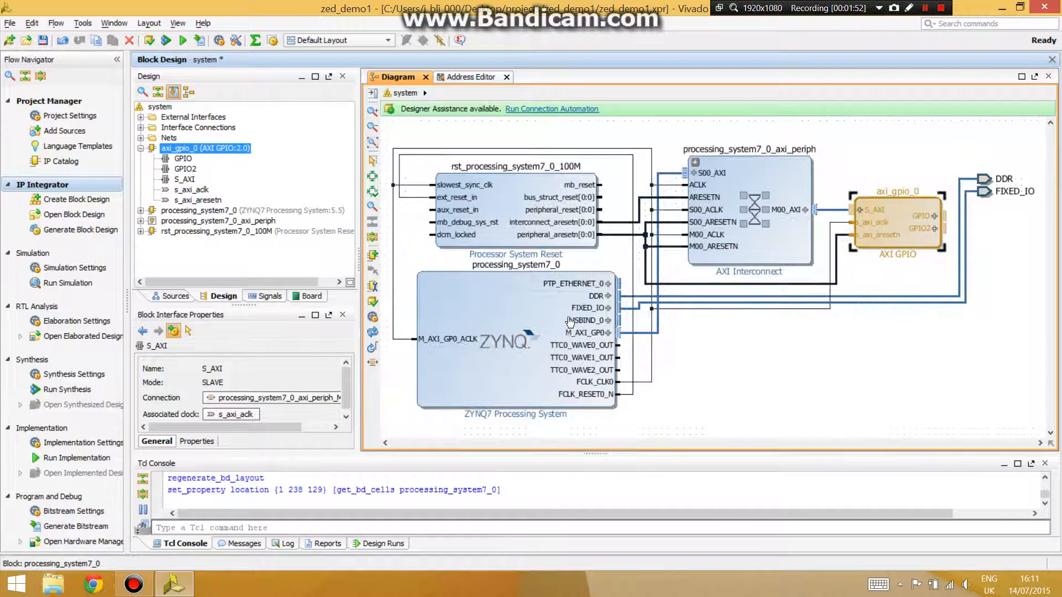
scroll(579, 244, "up", 3)
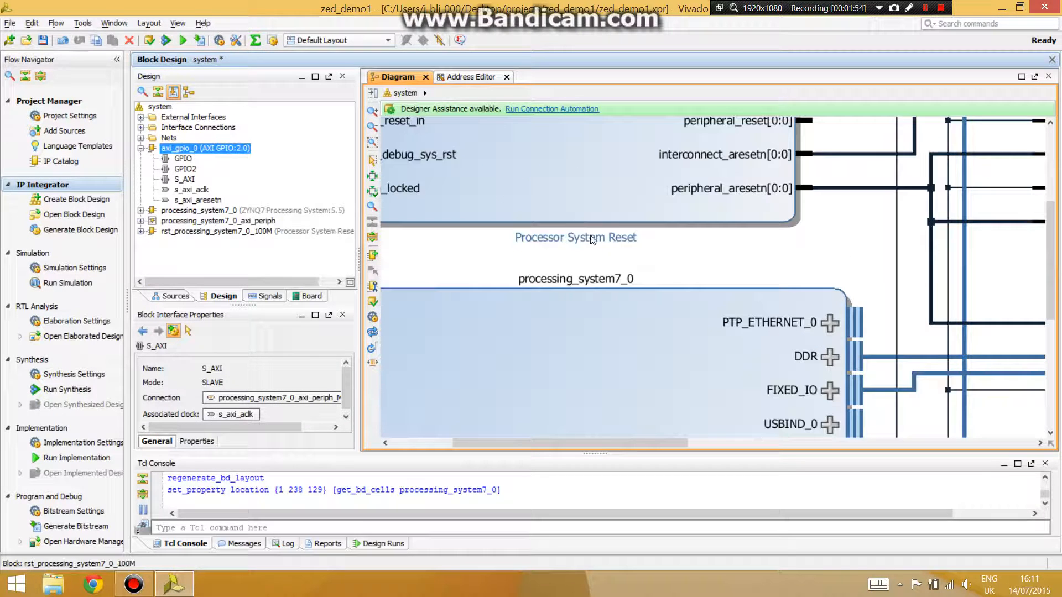
left_click(373, 142)
left_click_drag(526, 169, 515, 340)
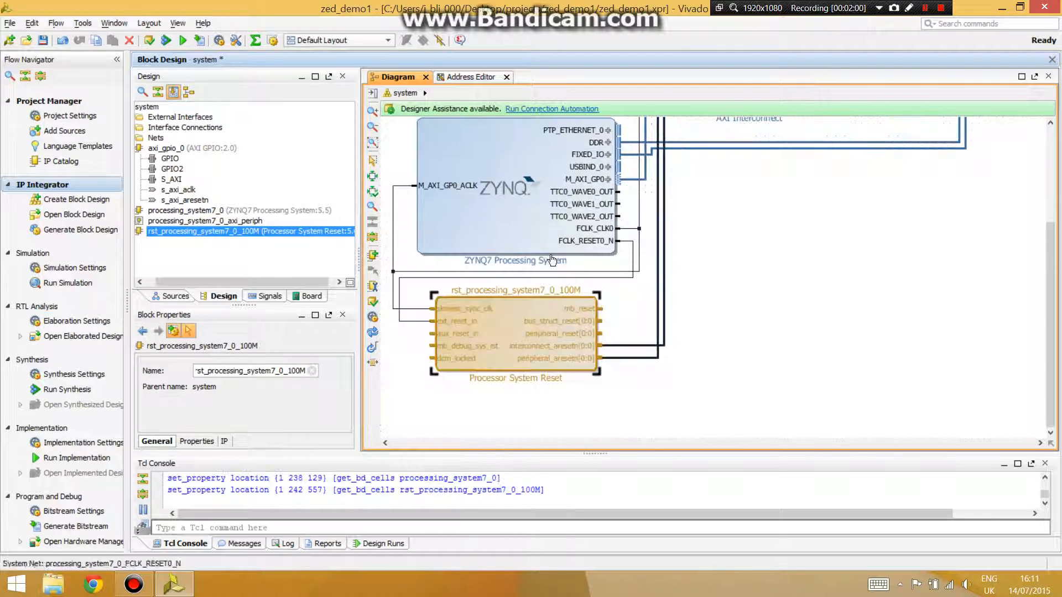
left_click(372, 332)
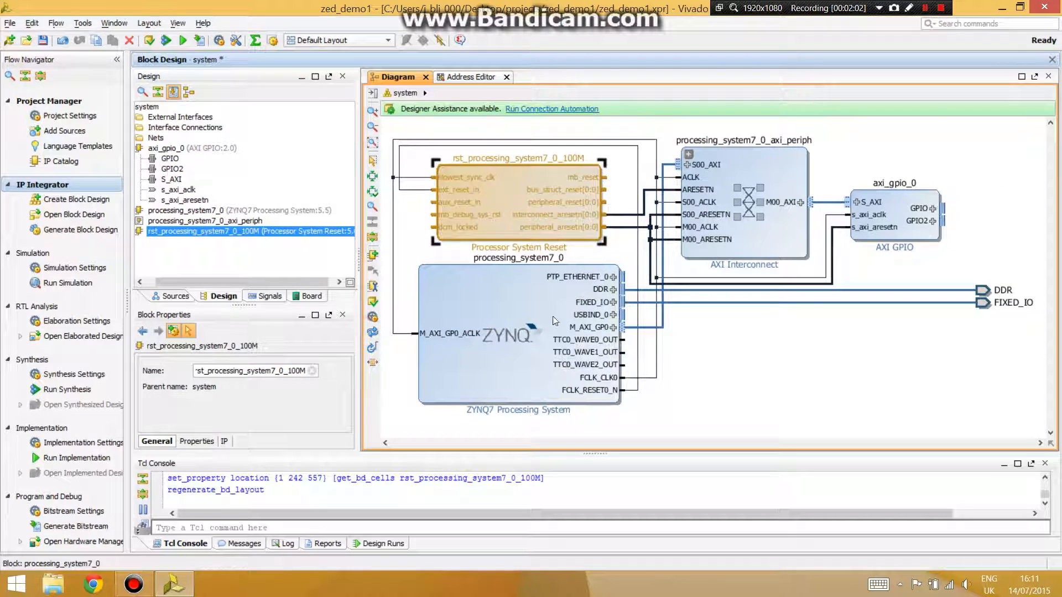
- Move the Processor System Reset below the processing system and place the FIXED_IO port beside DDR
left_click_drag(543, 164, 540, 309)
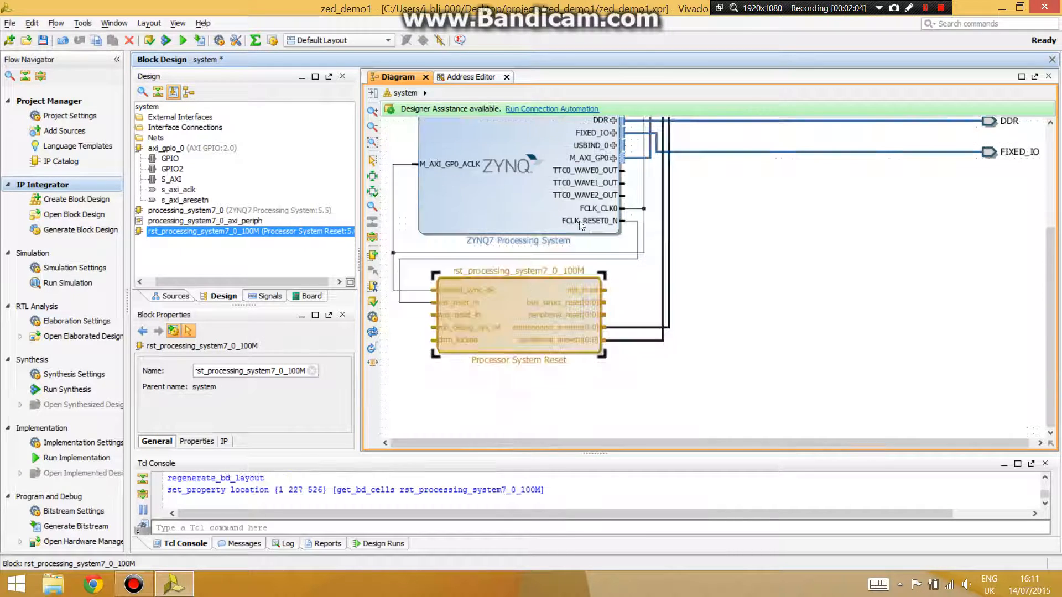
left_click_drag(495, 251, 497, 153)
left_click_drag(534, 429, 535, 318)
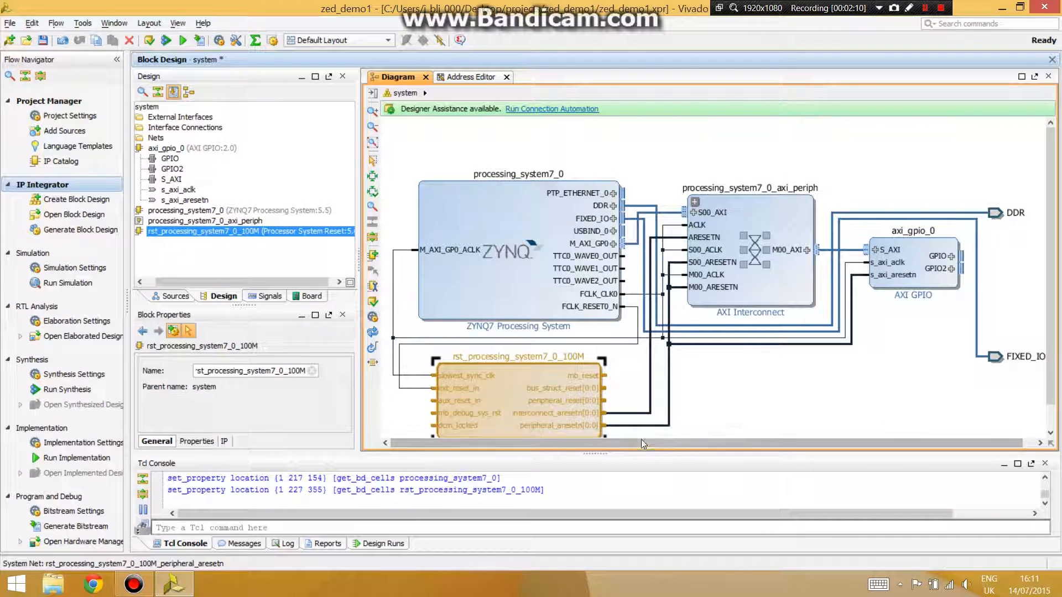
left_click_drag(642, 443, 769, 430)
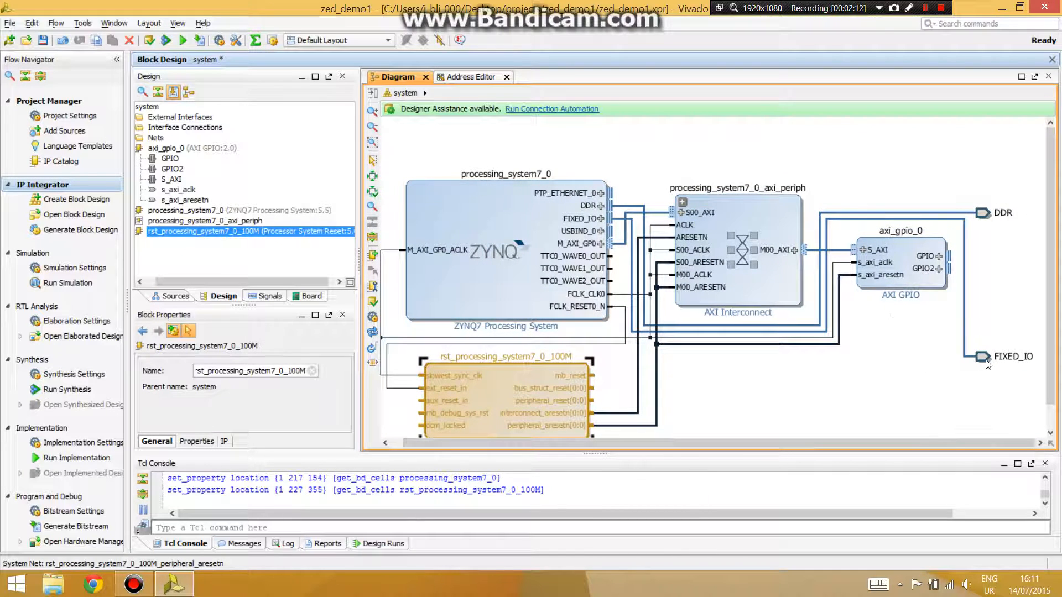
left_click_drag(986, 362, 993, 231)
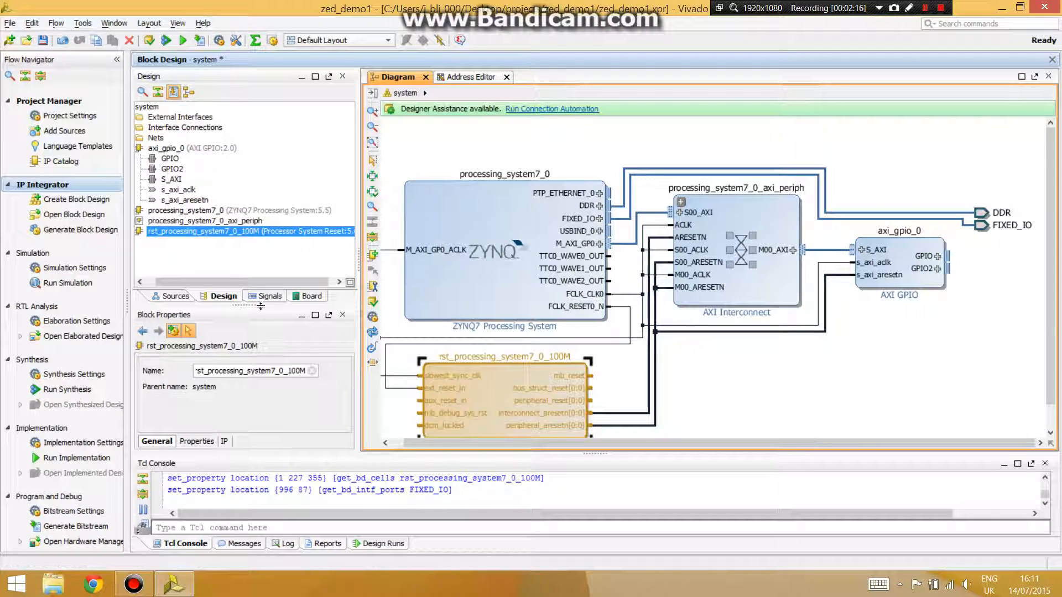
- Connect the board's DIP switches to the AXI GPIO's first channel and the LEDs to its GPIO2 channel
left_click(310, 301)
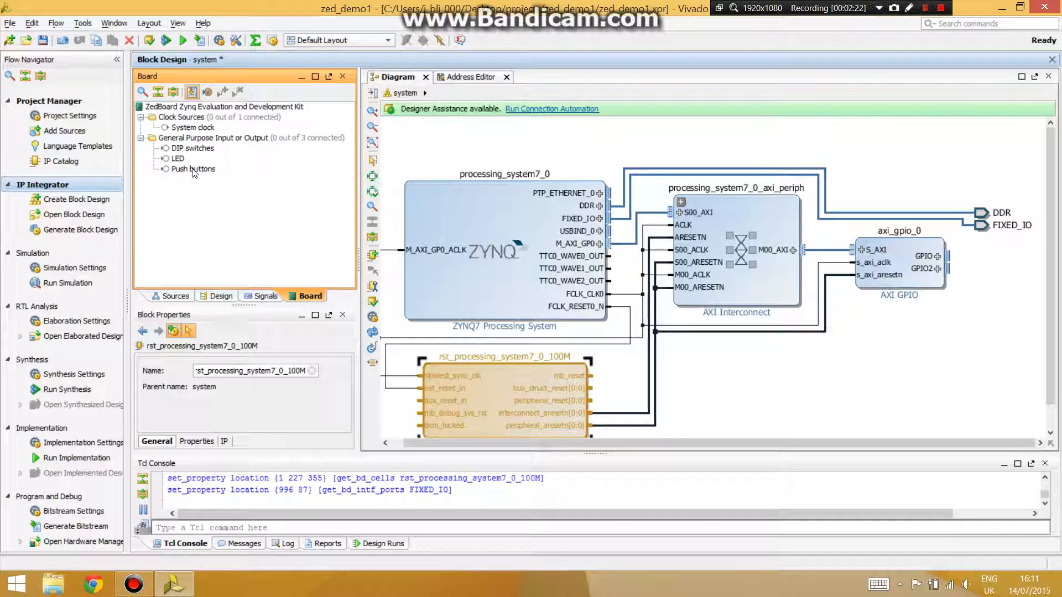
mouse_move(192, 148)
left_mouse_down()
mouse_move(689, 258)
mouse_move(997, 258)
mouse_move(974, 258)
left_mouse_up()
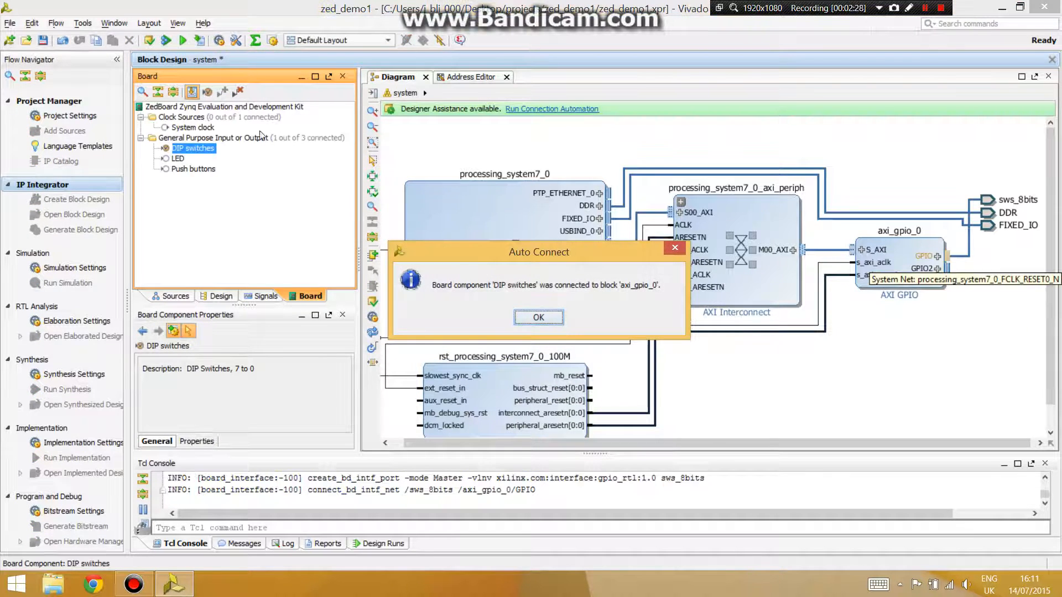
left_click(539, 317)
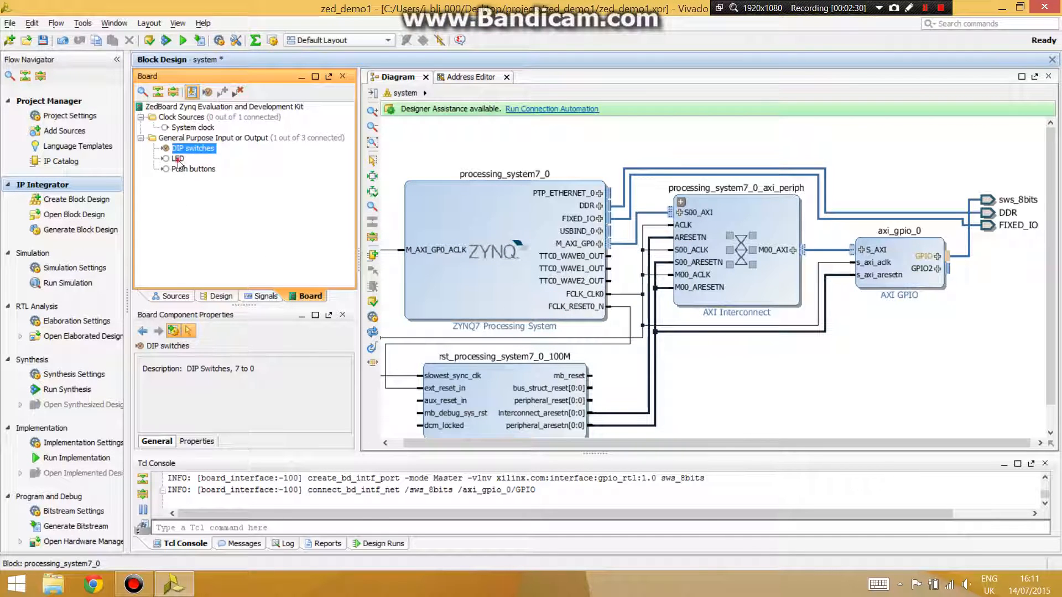
left_click_drag(178, 159, 947, 270)
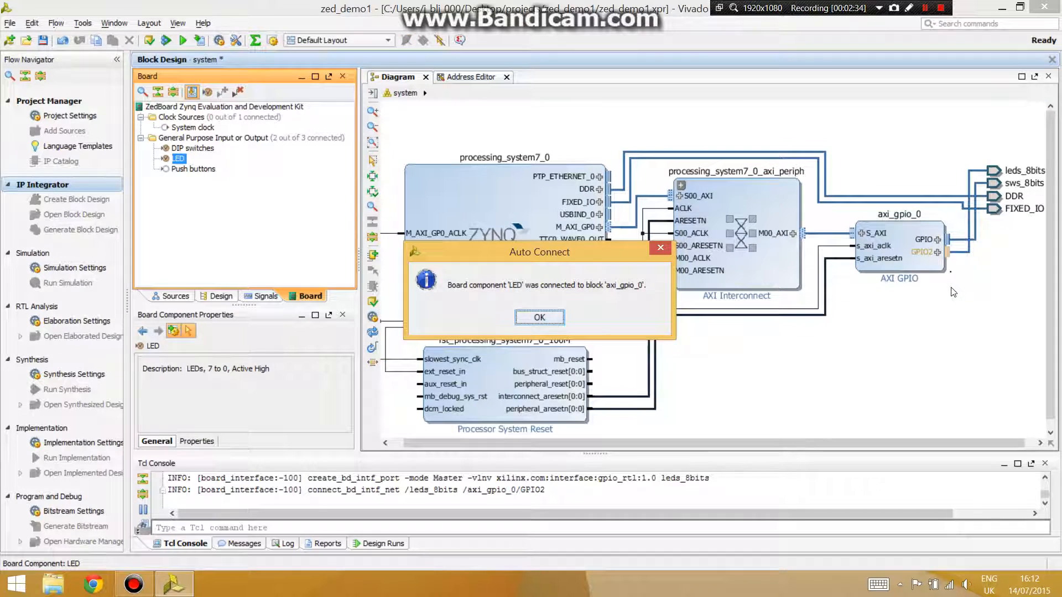
left_click(540, 320)
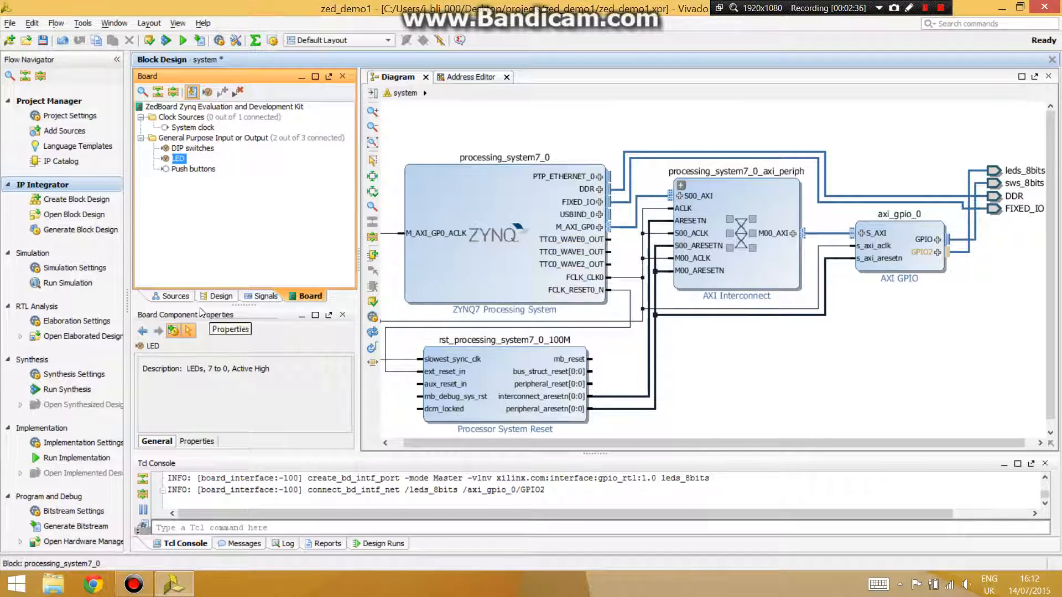
- Validate the block design
left_click(175, 296)
left_click(372, 302)
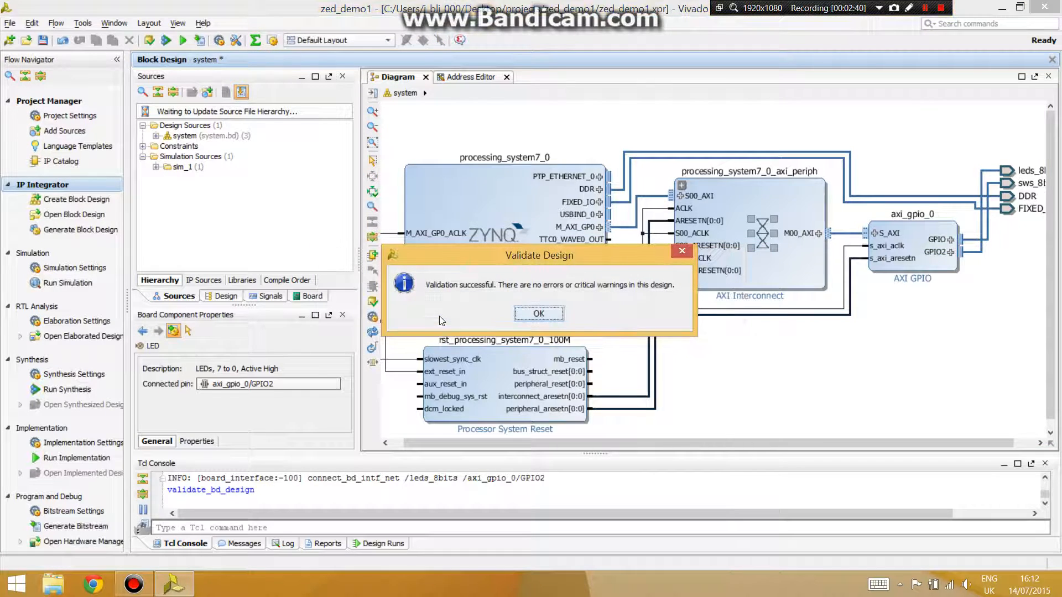
left_click(558, 313)
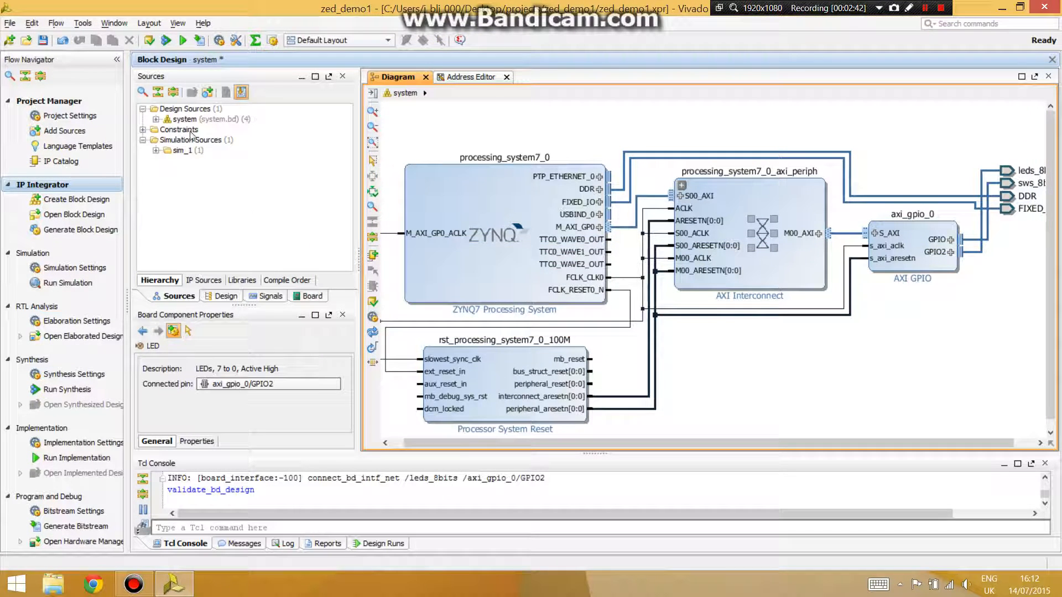
- Create an HDL wrapper for the system block design, letting Vivado manage and auto-update it
right_click(183, 119)
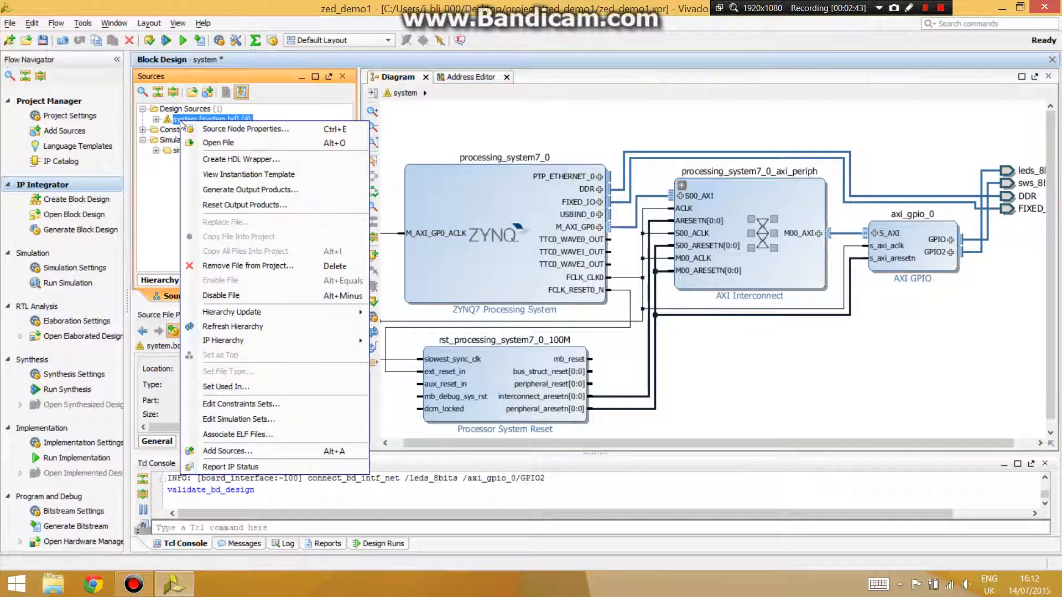
left_click(221, 159)
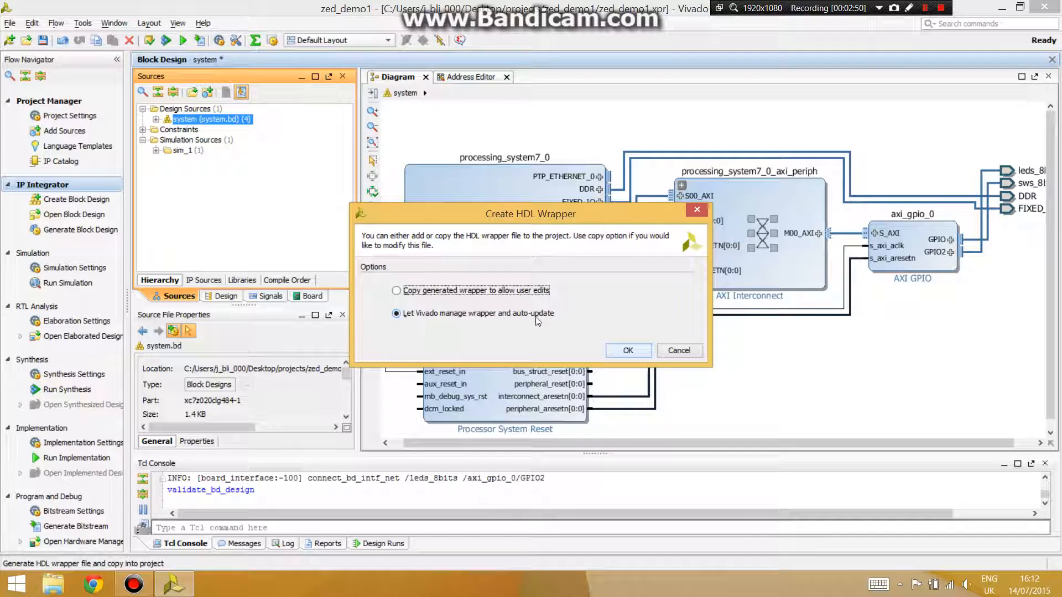
left_click(627, 351)
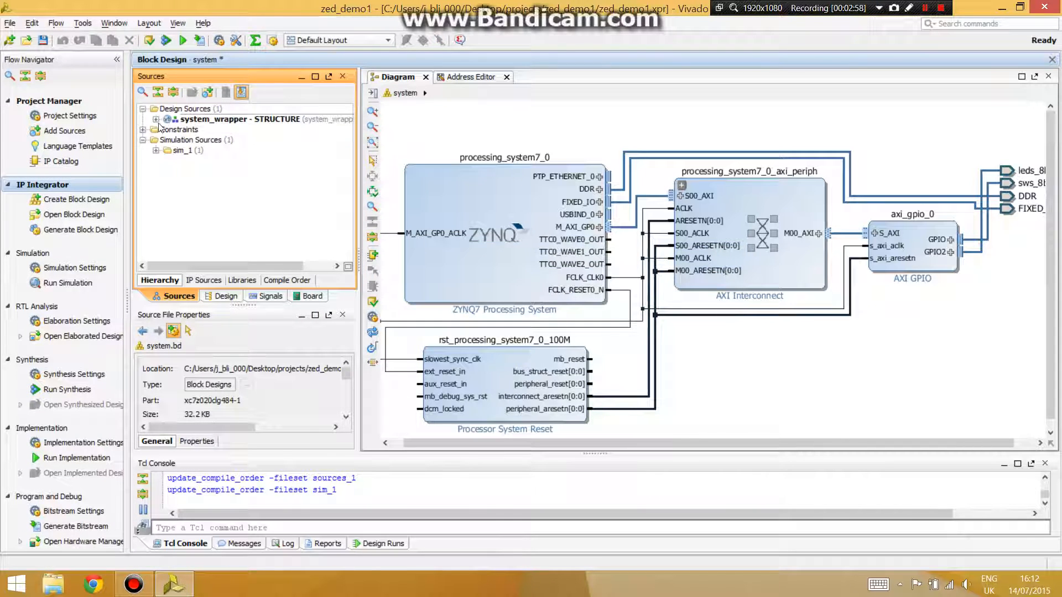
- Select the system_wrapper as the top source, save the block design and generate the bitstream
left_click(156, 119)
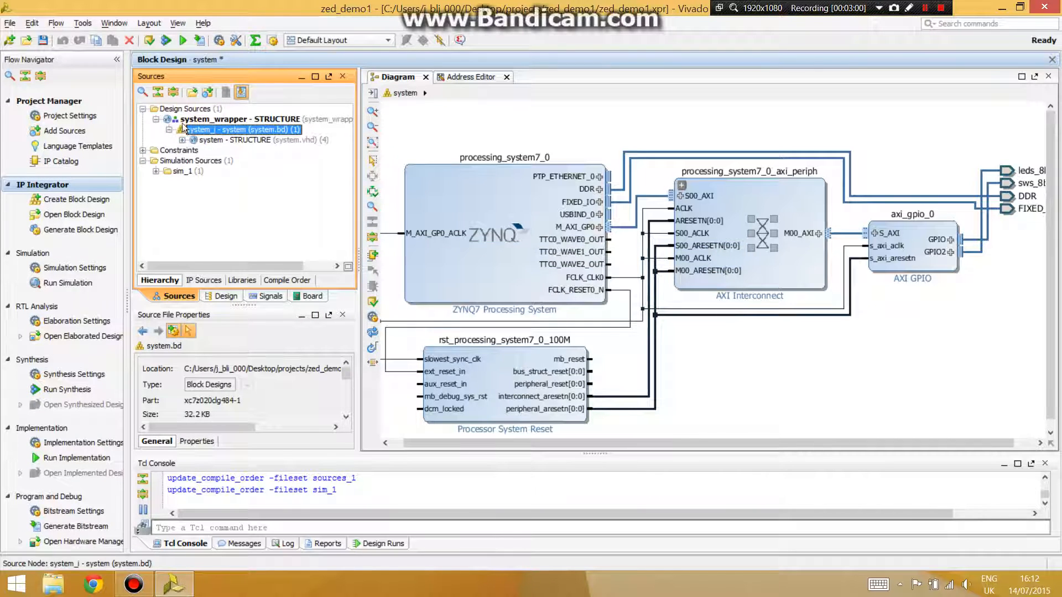
left_click(187, 120)
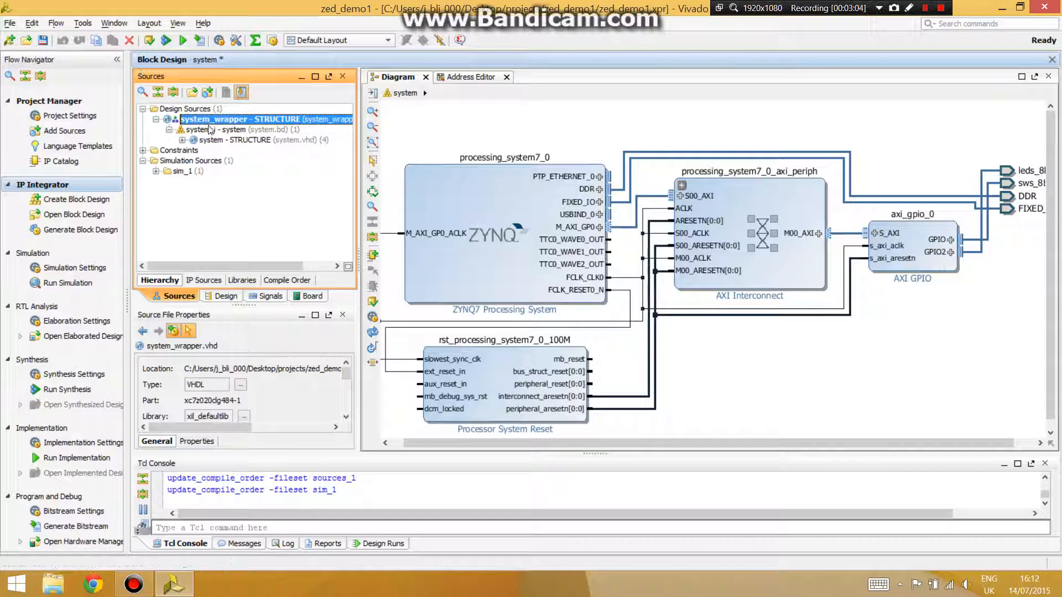
left_click(43, 39)
left_click(200, 39)
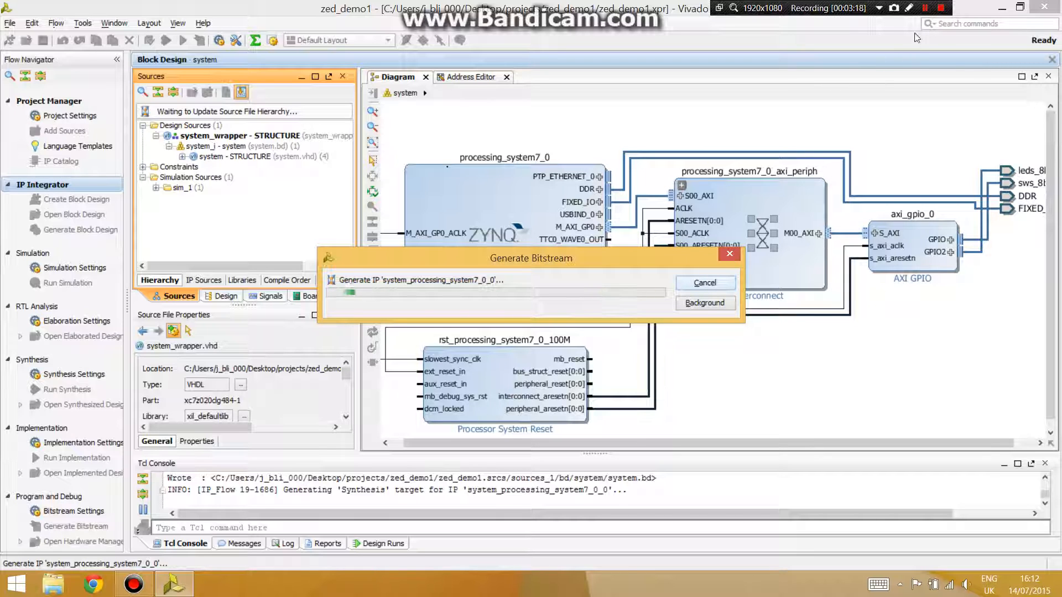
- Open the implemented design after bitstream generation completes
left_click(927, 8)
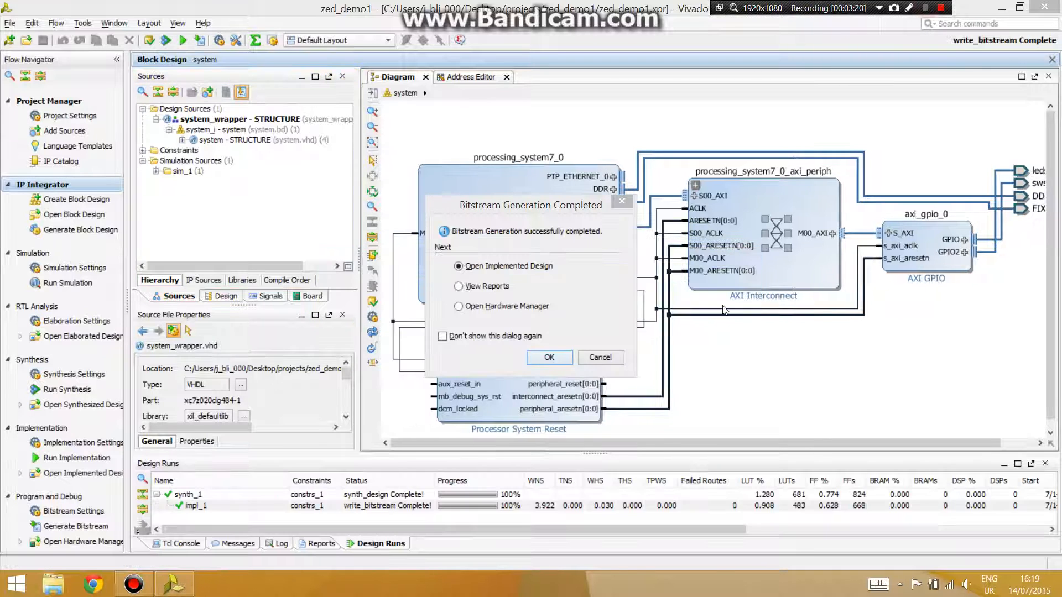
left_click(534, 222)
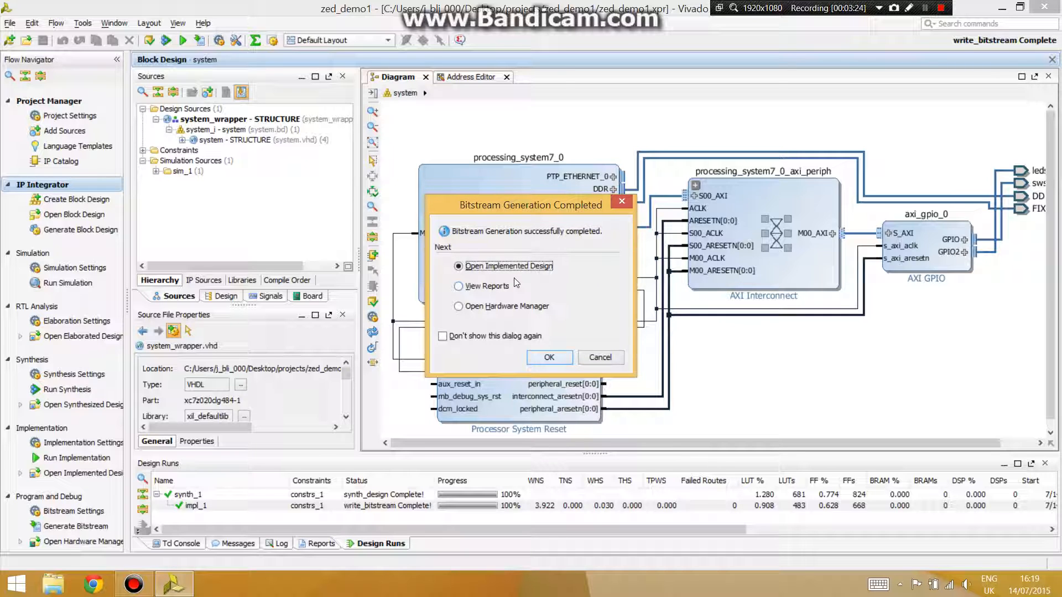
left_click(549, 358)
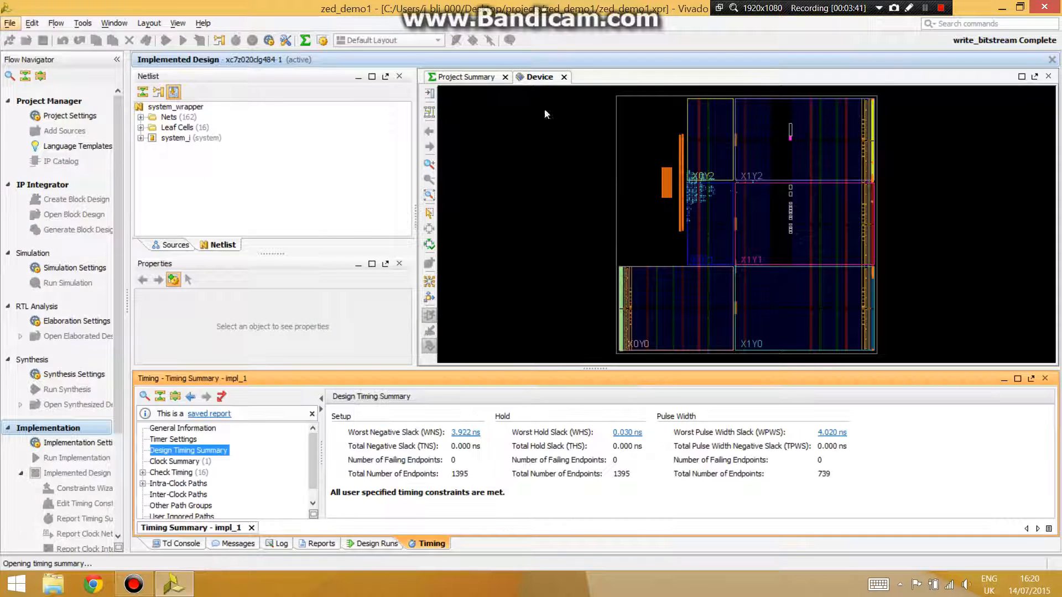
- Export the hardware to the local project with the bitstream included
left_click(11, 24)
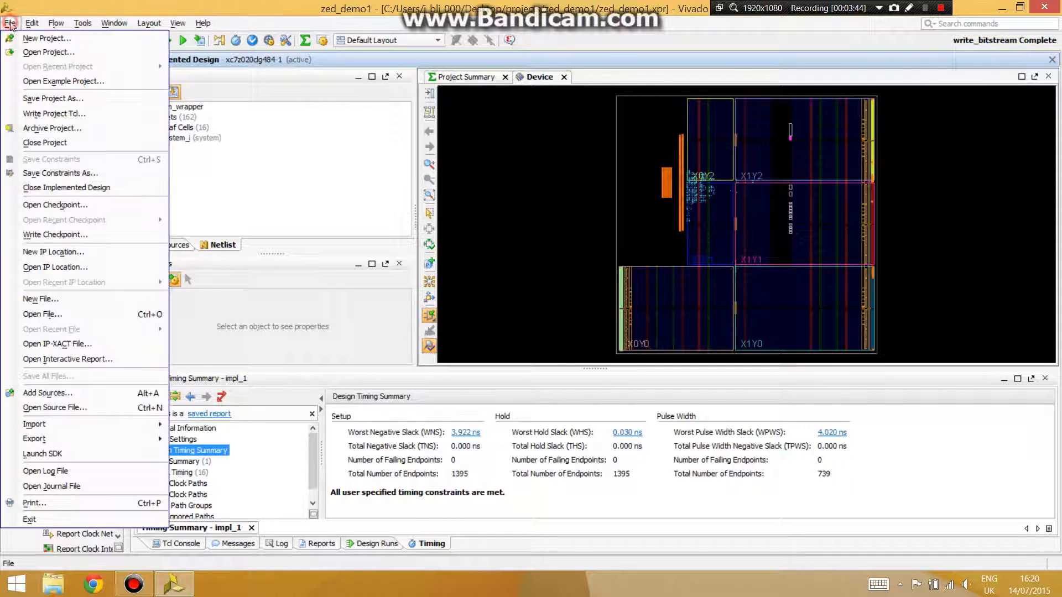
mouse_move(114, 433)
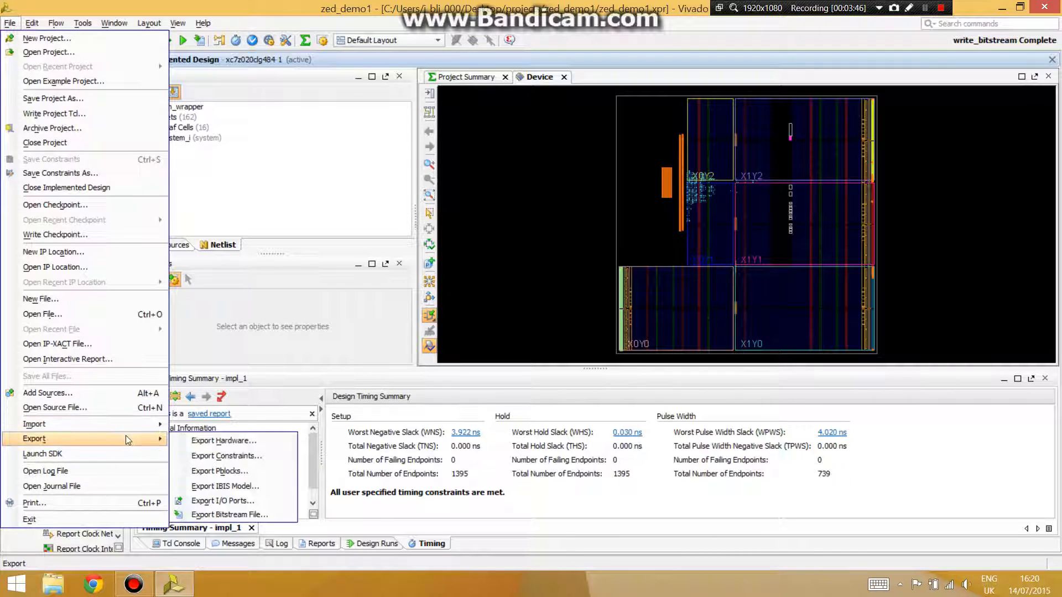
left_click(202, 442)
left_click(473, 282)
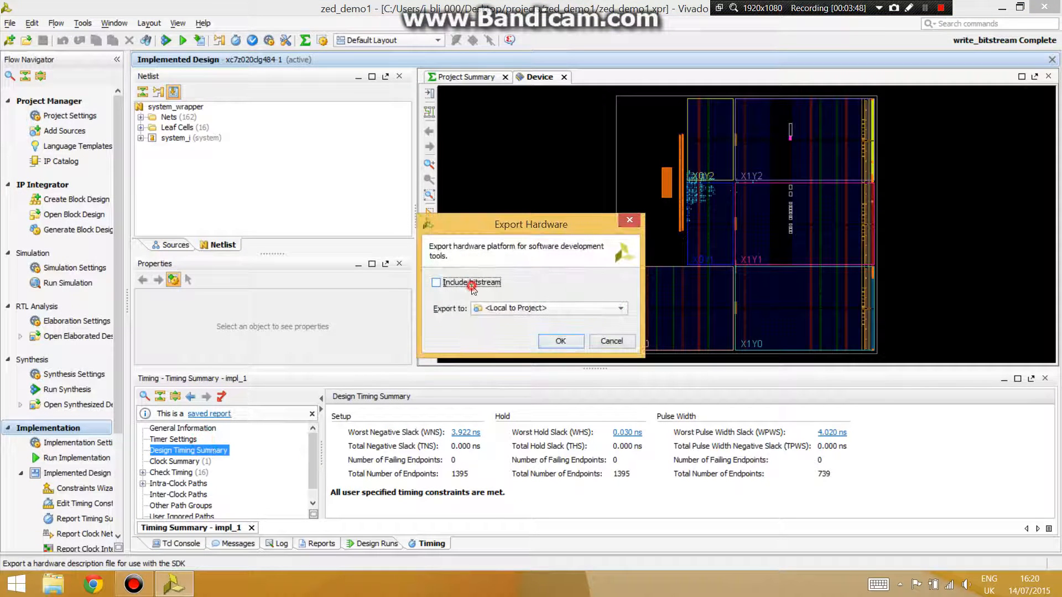
left_click(561, 341)
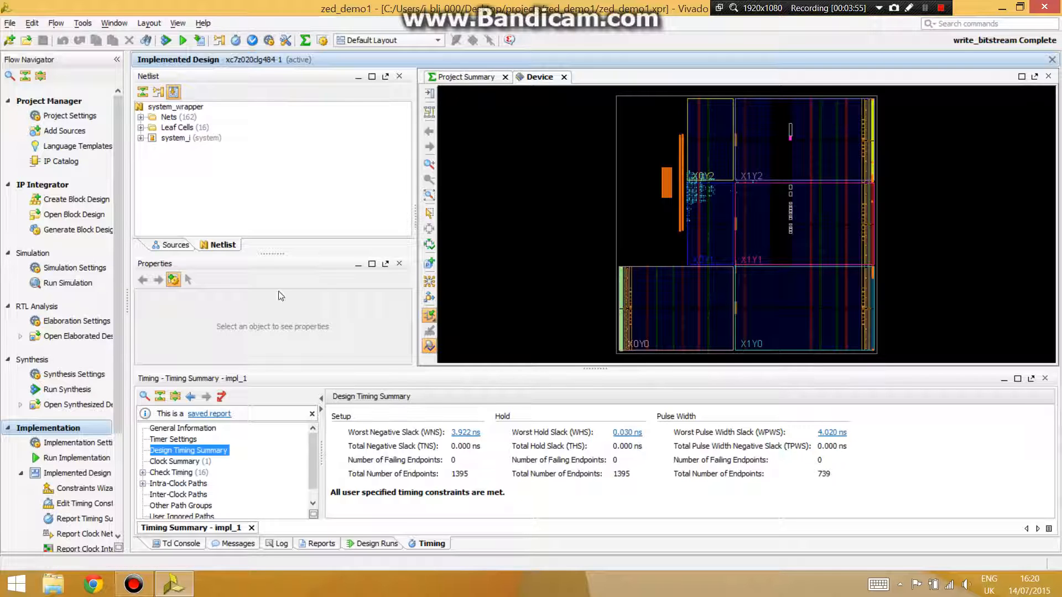
- Launch SDK with the exported location and workspace set to the local project, and maximize its window
left_click(10, 22)
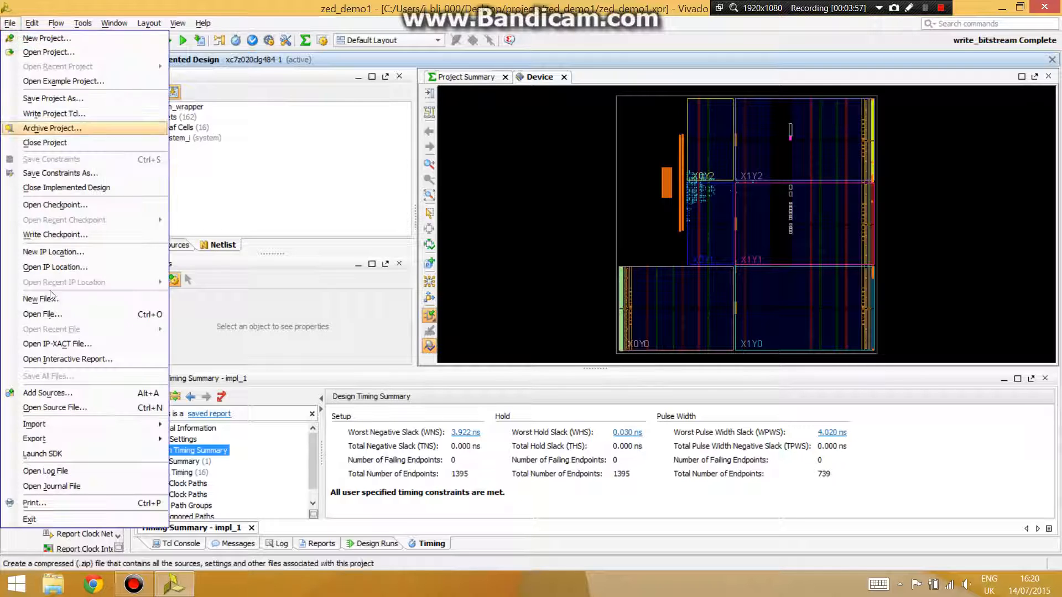
left_click(55, 454)
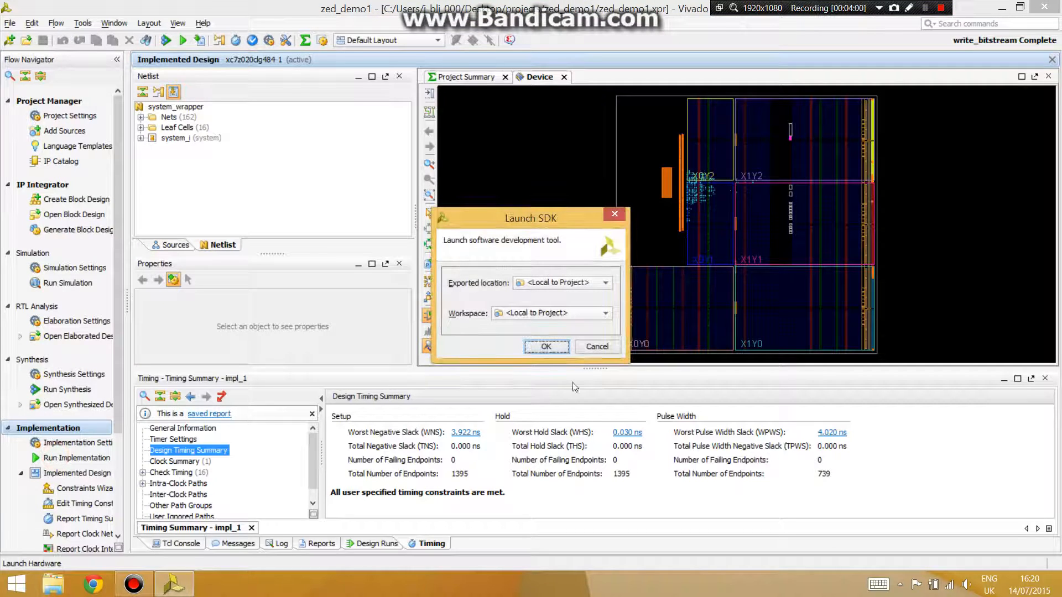
left_click(543, 345)
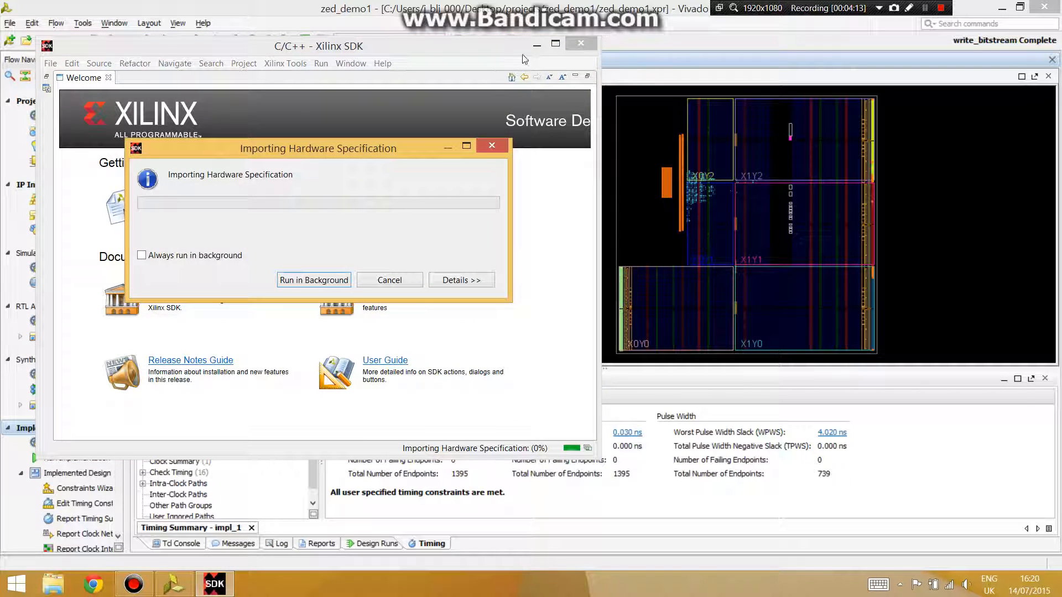
left_click(555, 45)
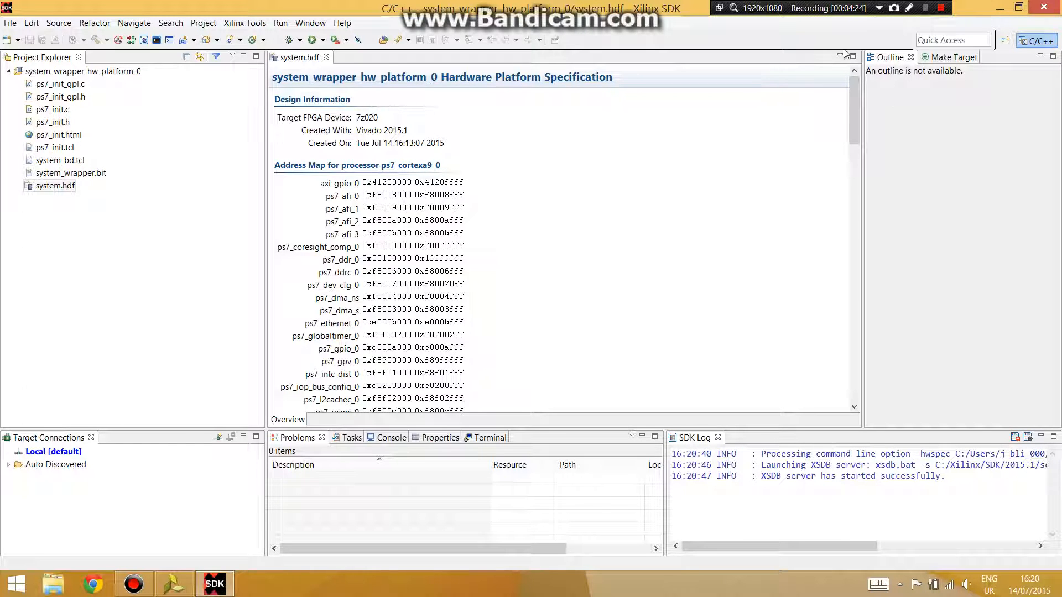
- Scroll through the hardware platform specification's processor address maps
scroll(853, 105, "down", 15)
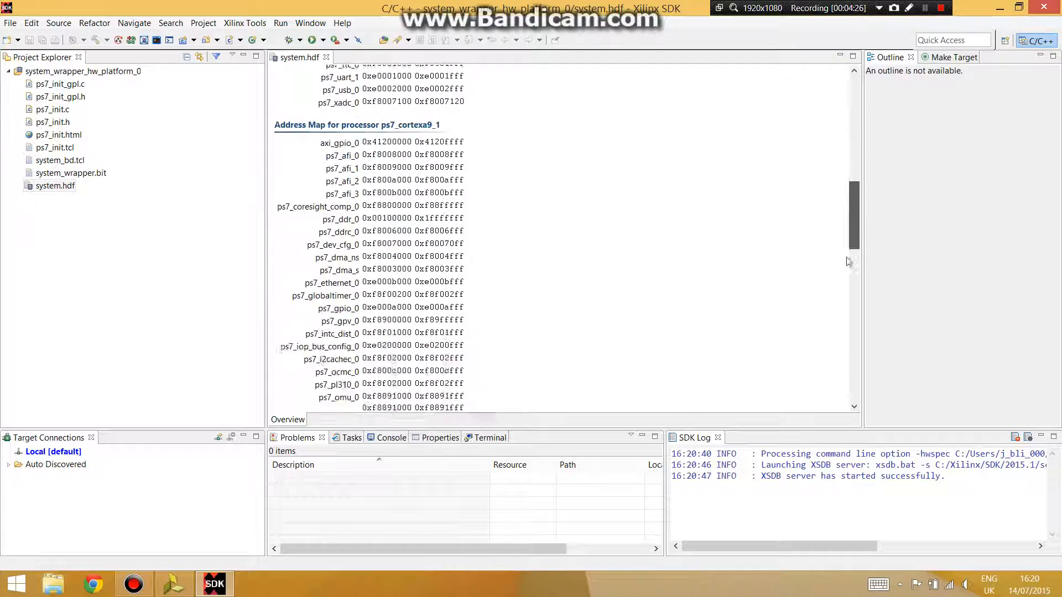
left_click_drag(847, 258, 813, 97)
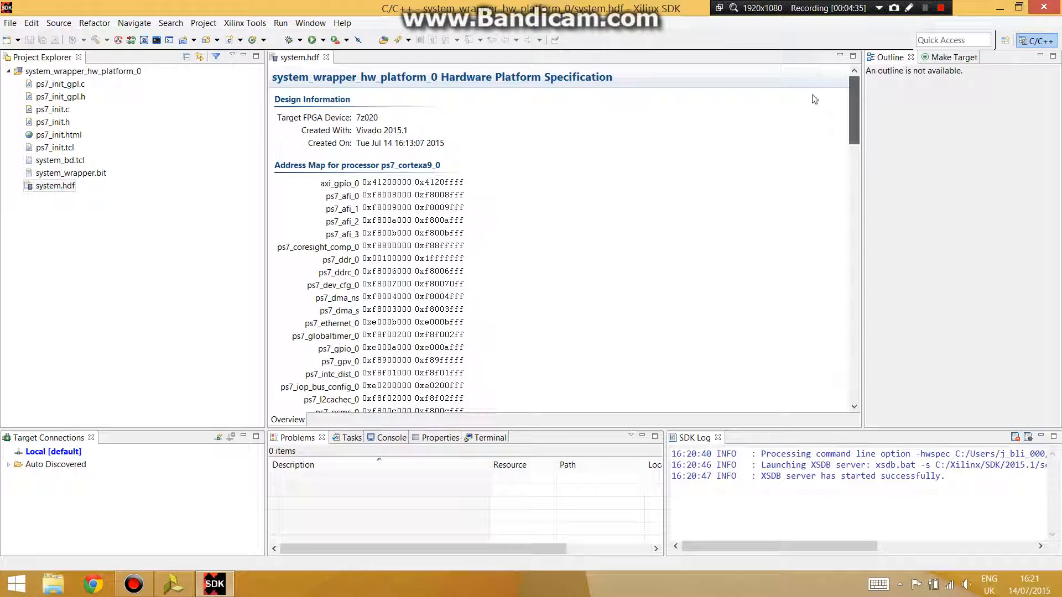
left_click(19, 41)
left_click(33, 53)
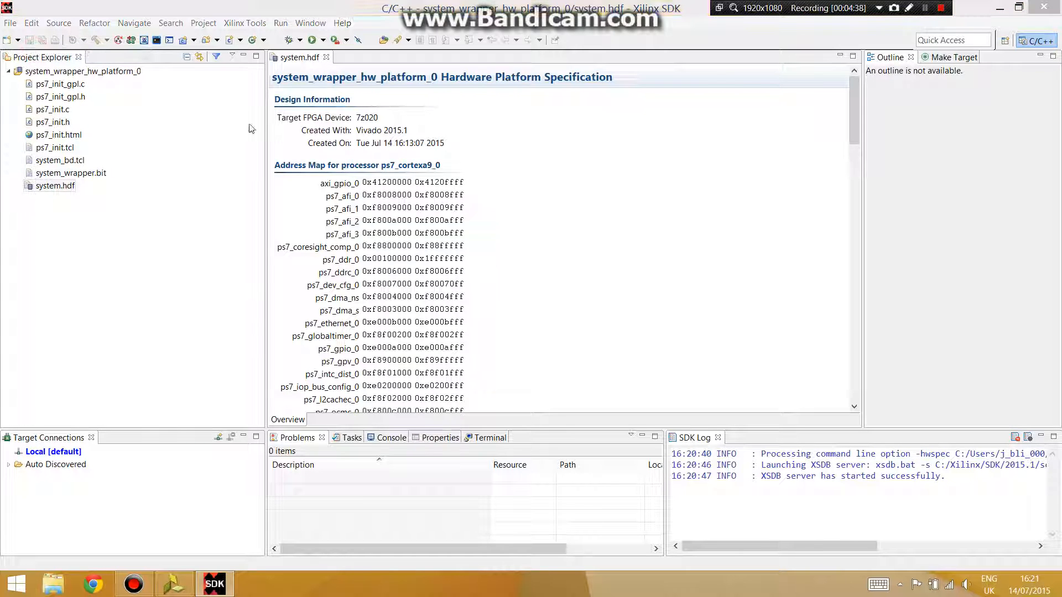